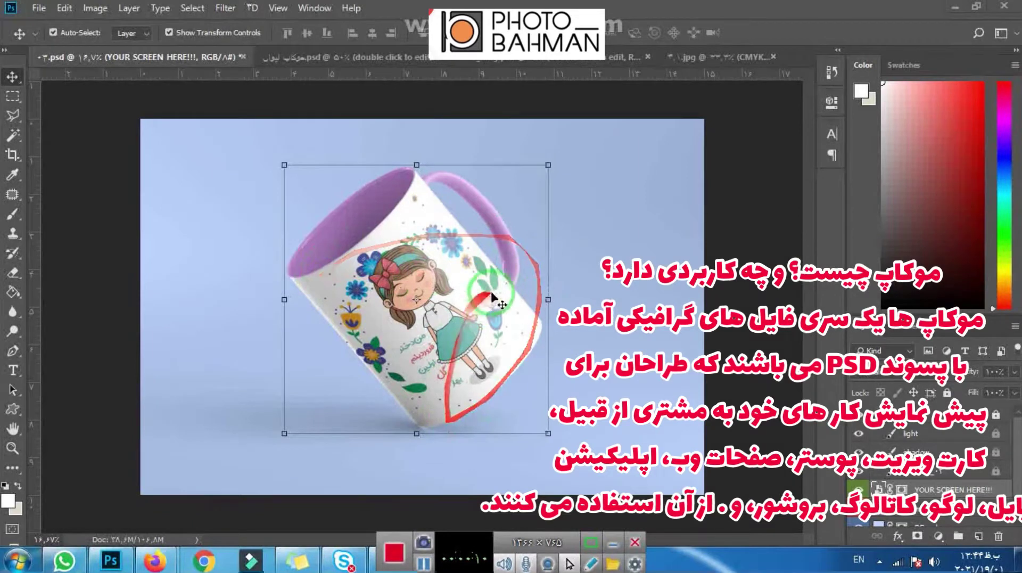
{"action": "left_click", "coordinate": [491, 314]}
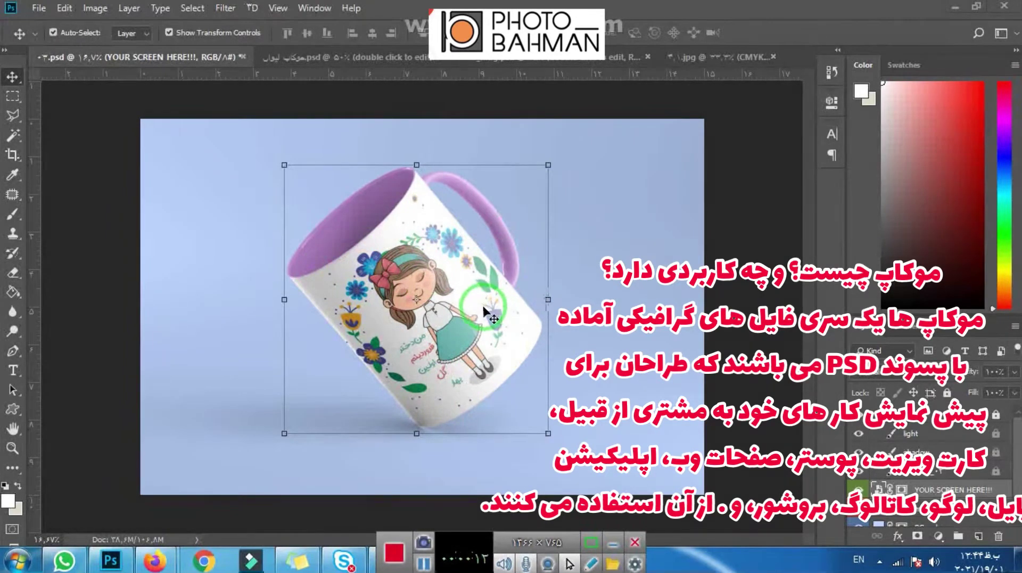
{"action": "left_click", "coordinate": [378, 271]}
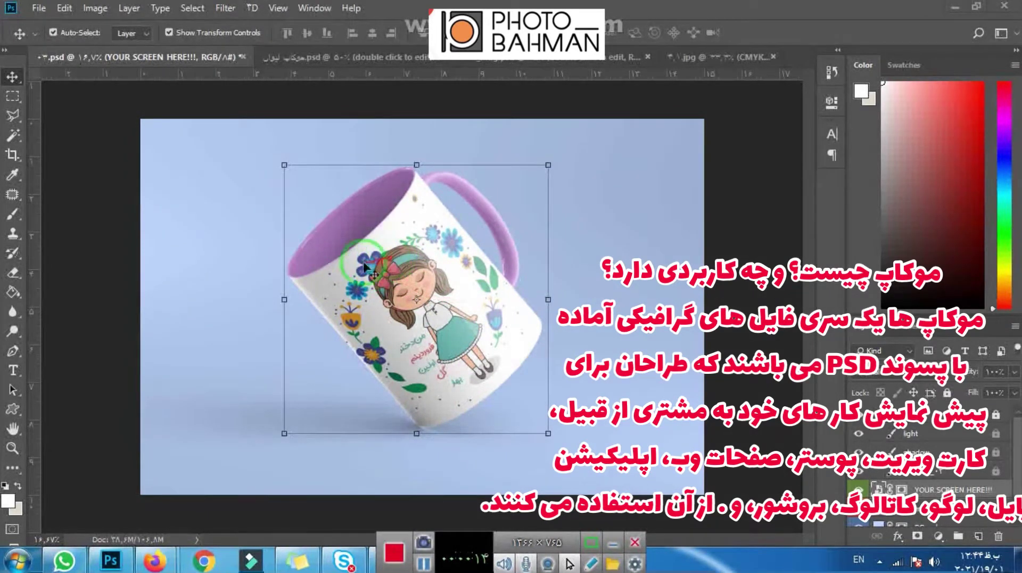
{"action": "left_click_drag", "start_coordinate": [456, 237], "coordinate": [374, 241]}
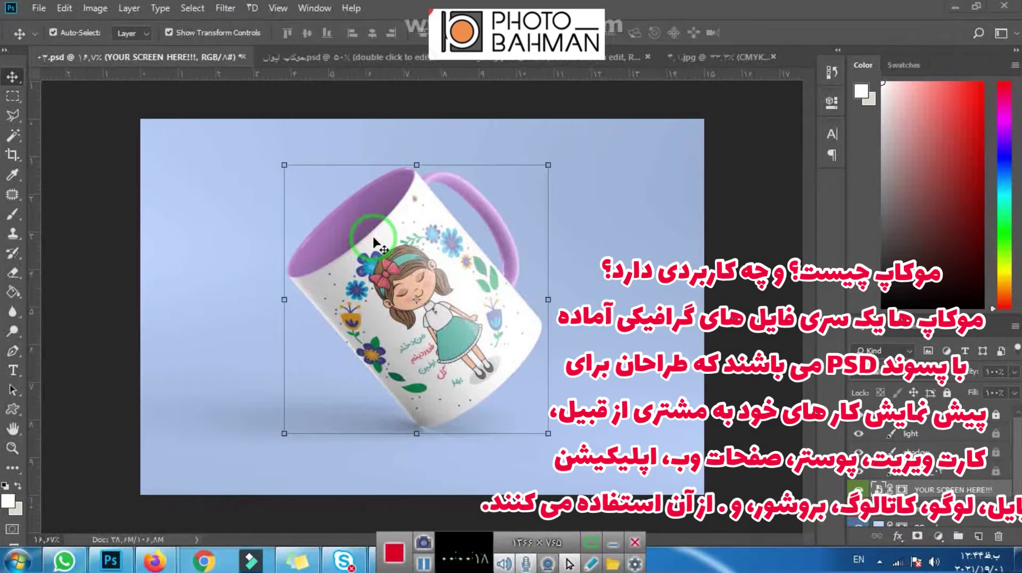
{"action": "left_click_drag", "start_coordinate": [378, 233], "coordinate": [375, 361]}
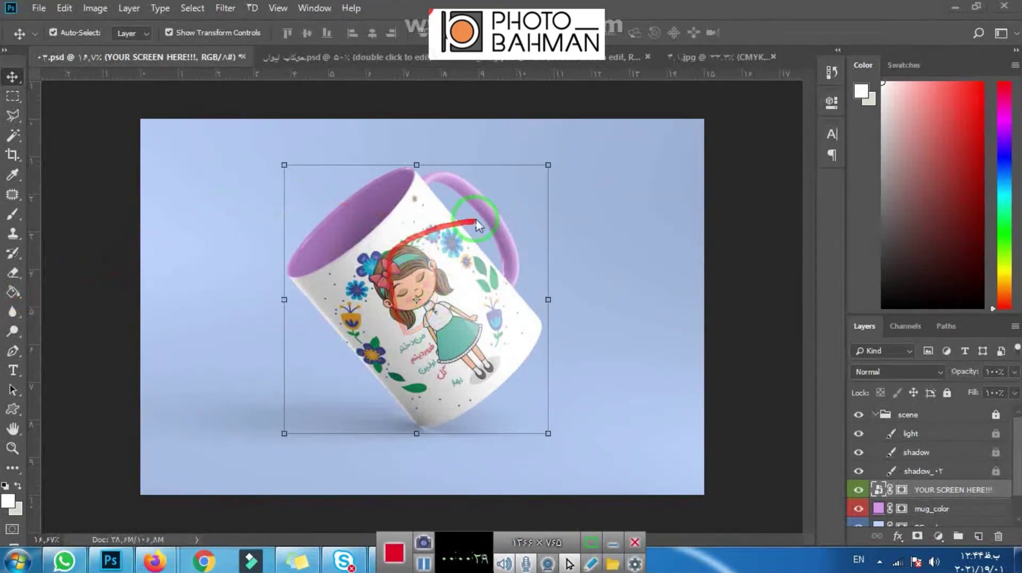
{"action": "mouse_move", "coordinate": [478, 227]}
{"action": "left_mouse_down"}
{"action": "mouse_move", "coordinate": [101, 114]}
{"action": "mouse_move", "coordinate": [657, 200]}
{"action": "left_mouse_up"}
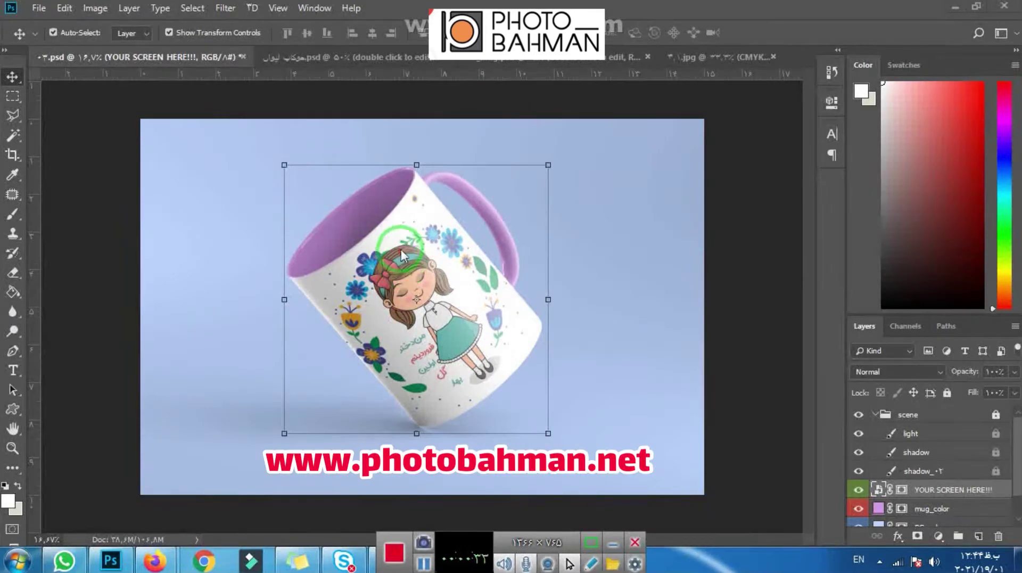
{"action": "mouse_move", "coordinate": [403, 256]}
{"action": "left_mouse_down"}
{"action": "mouse_move", "coordinate": [481, 250]}
{"action": "mouse_move", "coordinate": [398, 242]}
{"action": "left_mouse_up"}
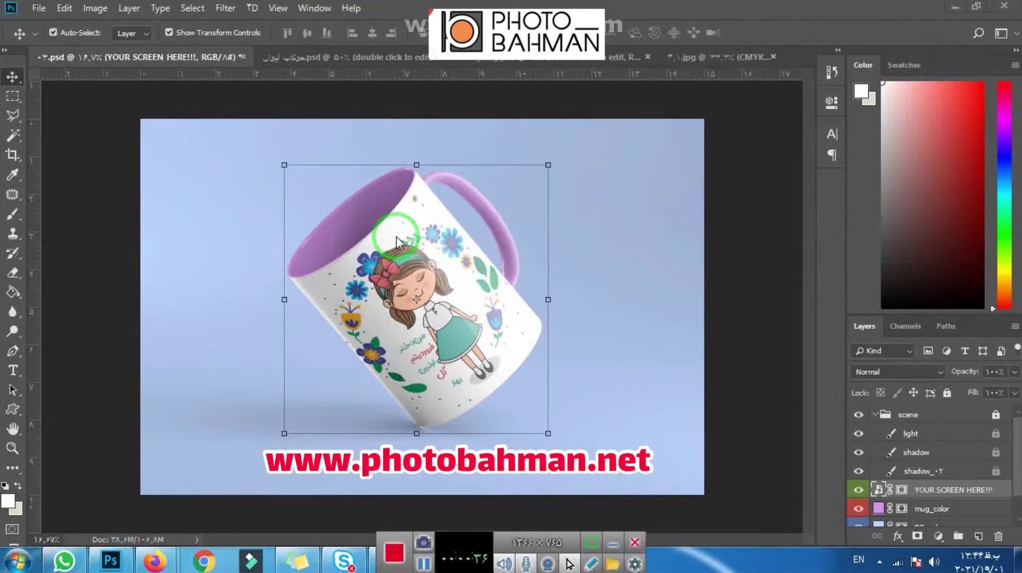
{"action": "mouse_move", "coordinate": [396, 236]}
{"action": "left_mouse_down"}
{"action": "mouse_move", "coordinate": [324, 221]}
{"action": "mouse_move", "coordinate": [421, 243]}
{"action": "mouse_move", "coordinate": [575, 330]}
{"action": "mouse_move", "coordinate": [619, 316]}
{"action": "mouse_move", "coordinate": [974, 555]}
{"action": "mouse_move", "coordinate": [881, 524]}
{"action": "left_mouse_up"}
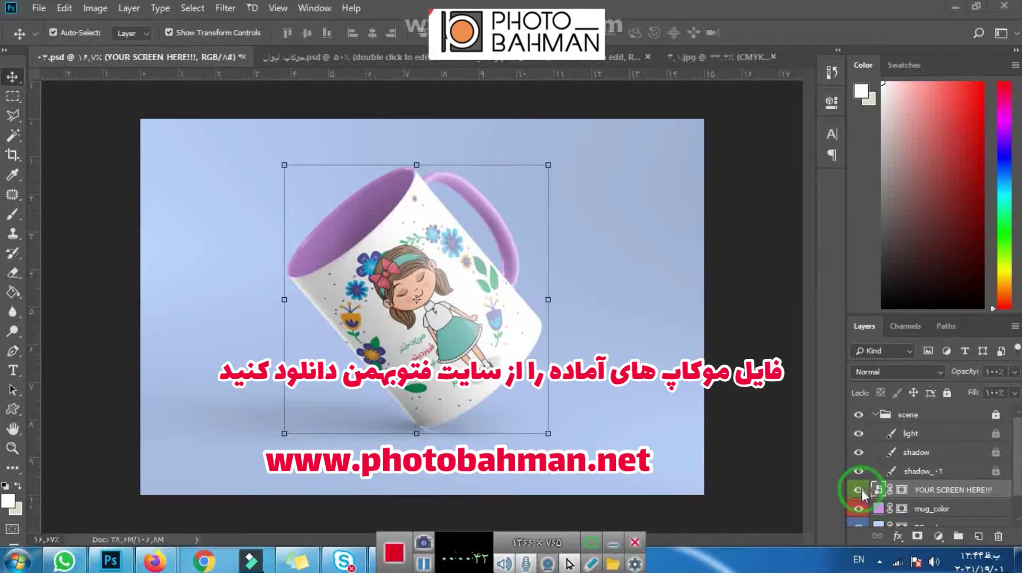
{"action": "mouse_move", "coordinate": [873, 493]}
{"action": "left_mouse_down"}
{"action": "mouse_move", "coordinate": [496, 385]}
{"action": "mouse_move", "coordinate": [453, 289]}
{"action": "mouse_move", "coordinate": [374, 216]}
{"action": "mouse_move", "coordinate": [420, 194]}
{"action": "mouse_move", "coordinate": [353, 211]}
{"action": "mouse_move", "coordinate": [641, 385]}
{"action": "mouse_move", "coordinate": [454, 430]}
{"action": "mouse_move", "coordinate": [857, 510]}
{"action": "left_mouse_up"}
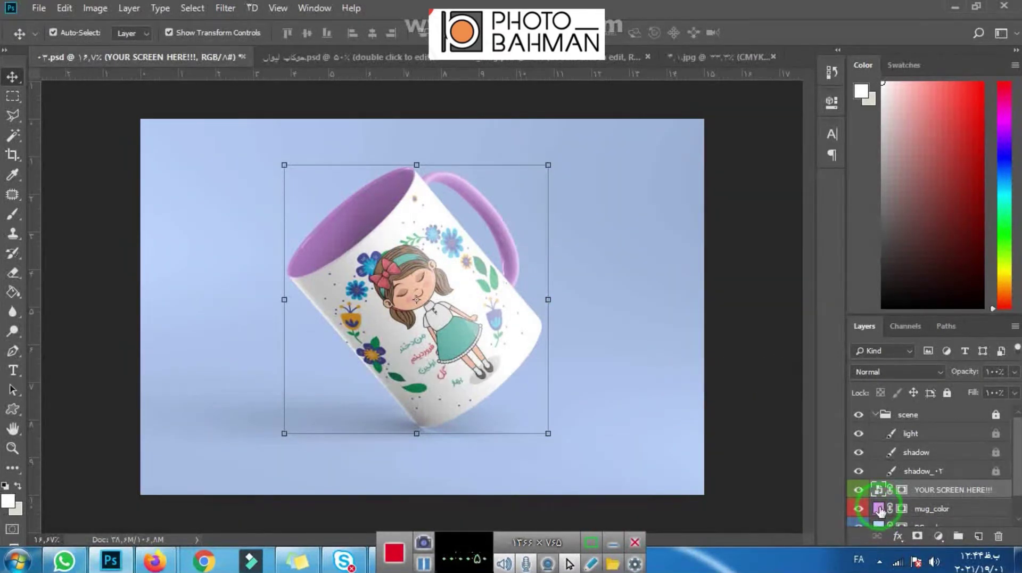
- Recolour the mug's interior and handle by setting the mug_color fill layer to magenta, hex ff00ea
{"action": "double_click", "coordinate": [878, 509]}
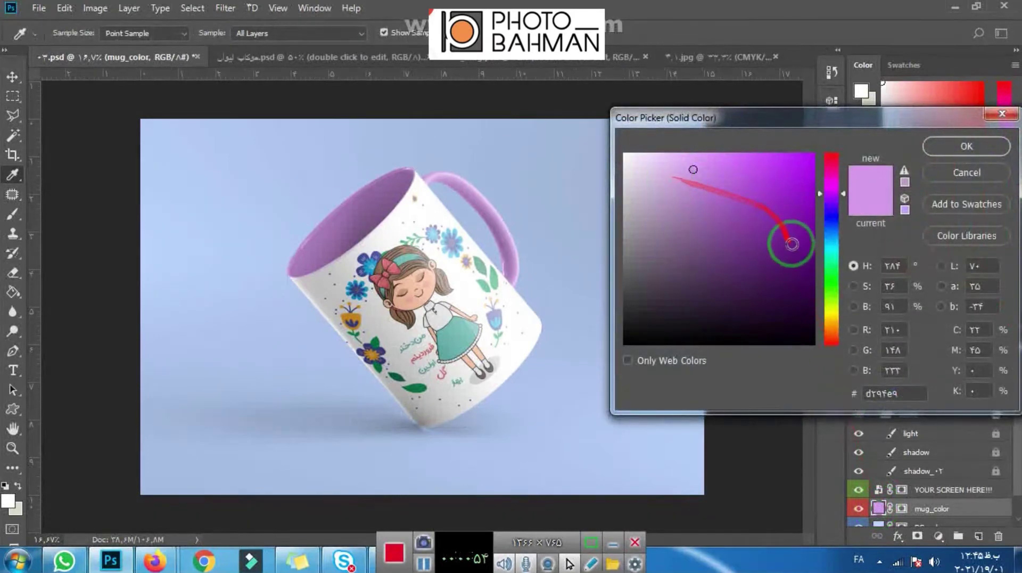
{"action": "left_click", "coordinate": [828, 276]}
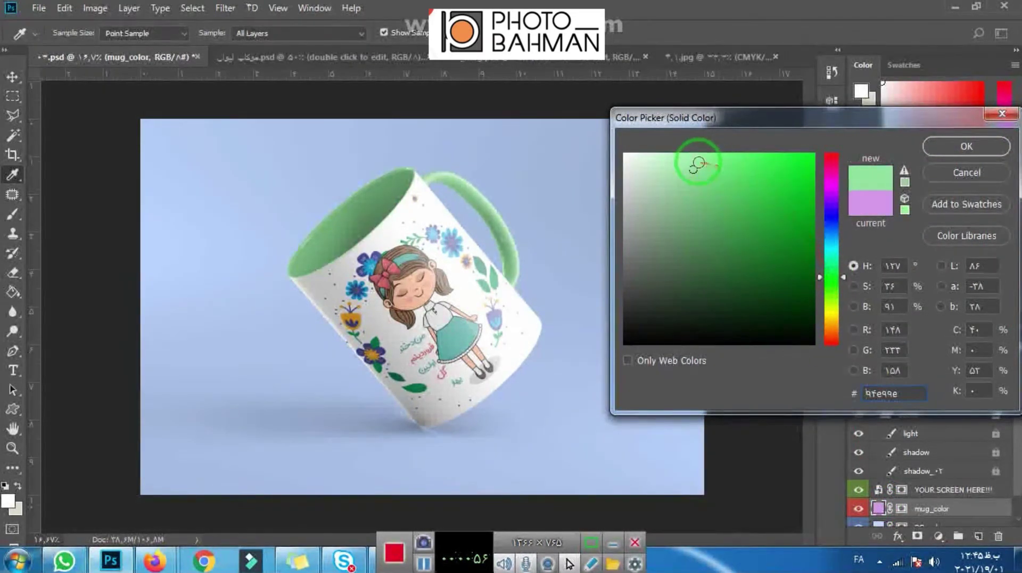
{"action": "mouse_move", "coordinate": [838, 323]}
{"action": "left_mouse_down"}
{"action": "mouse_move", "coordinate": [829, 359]}
{"action": "mouse_move", "coordinate": [835, 321]}
{"action": "left_mouse_up"}
{"action": "left_click_drag", "start_coordinate": [794, 257], "coordinate": [798, 151]}
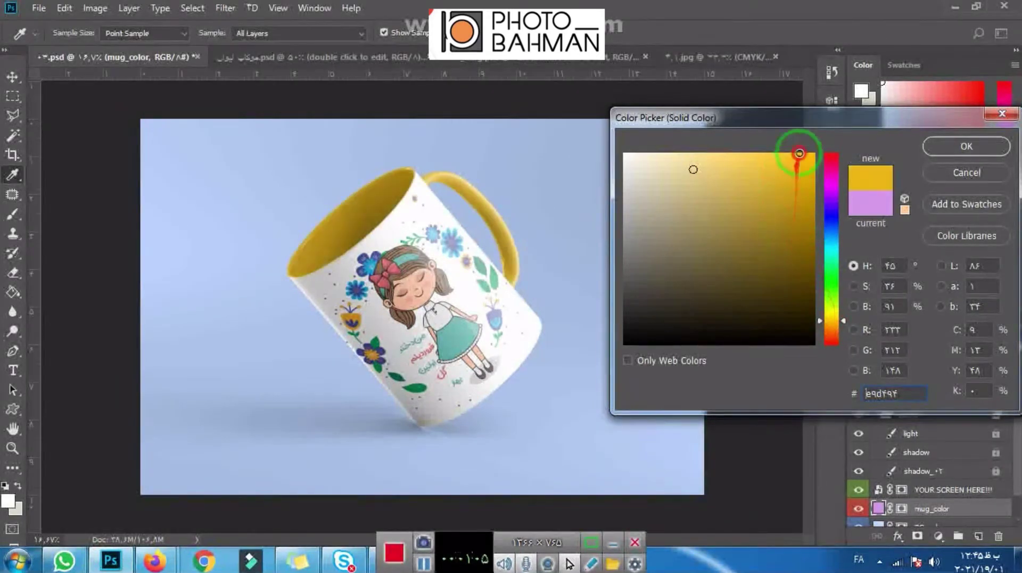
{"action": "left_click", "coordinate": [828, 334]}
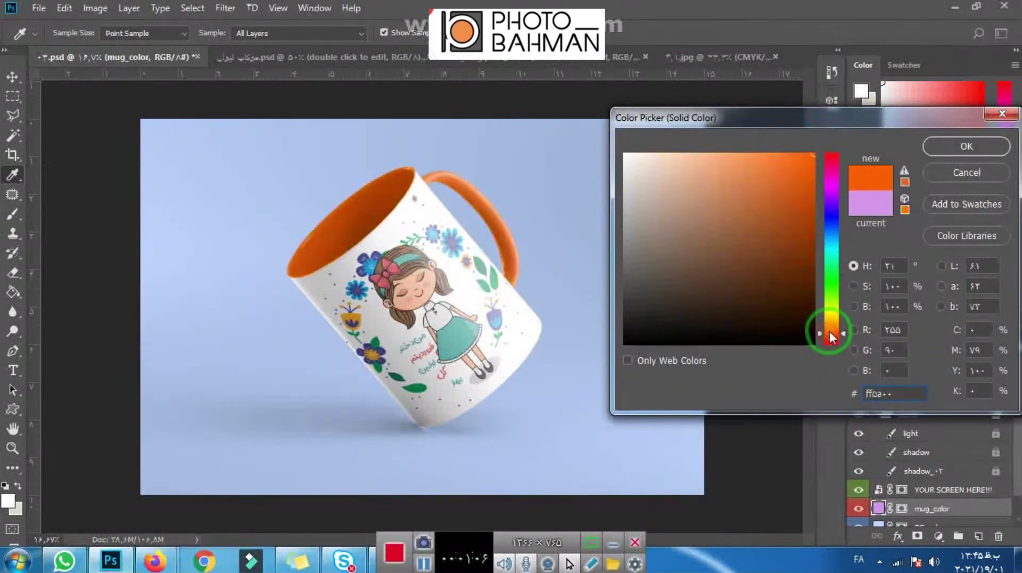
{"action": "left_click", "coordinate": [831, 182]}
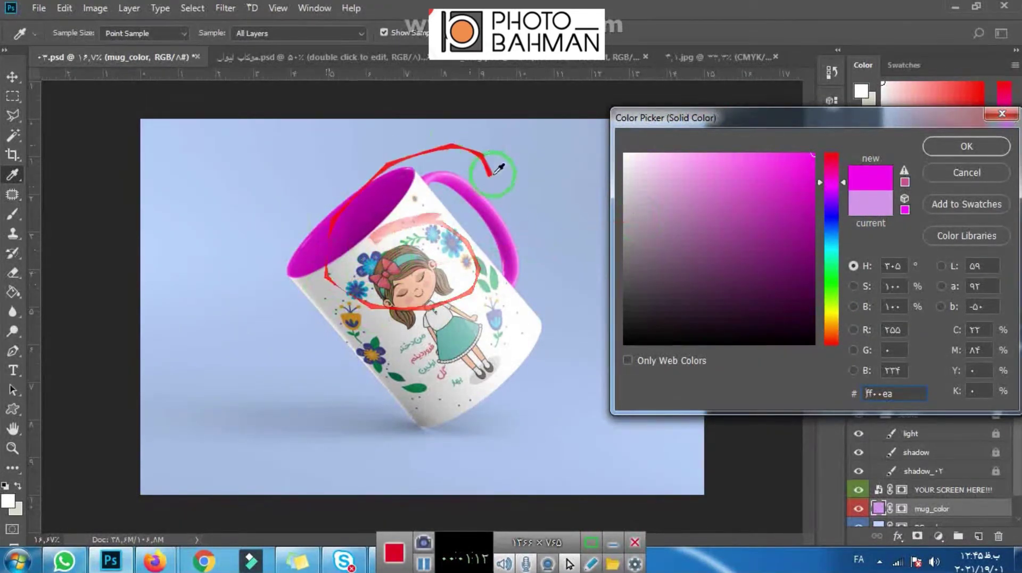
{"action": "left_click", "coordinate": [956, 147]}
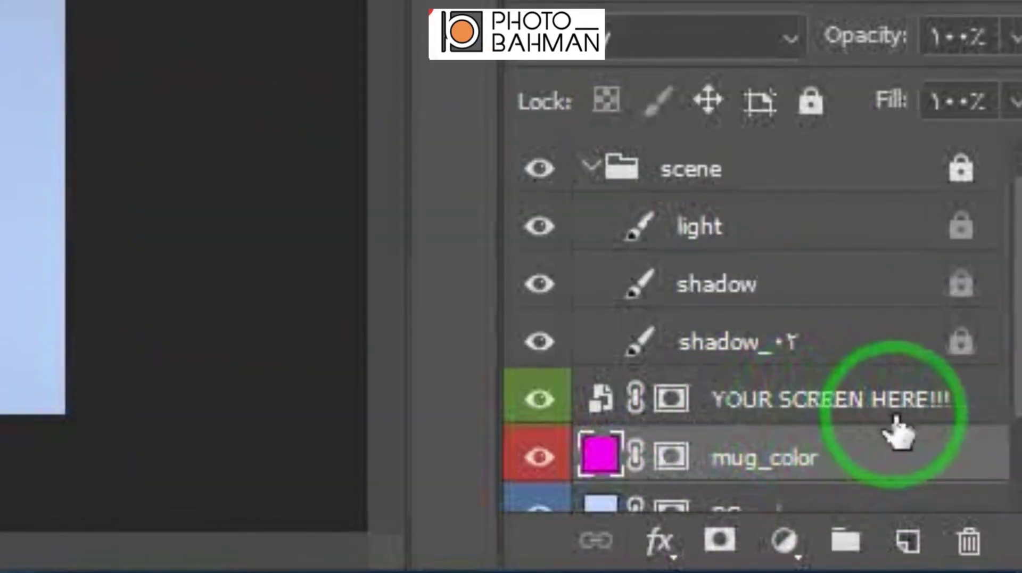
- Open the YOUR SCREEN HERE!!! smart object's contents and copy the entire calendar-and-girl artwork from the JPG document
{"action": "left_click", "coordinate": [596, 405]}
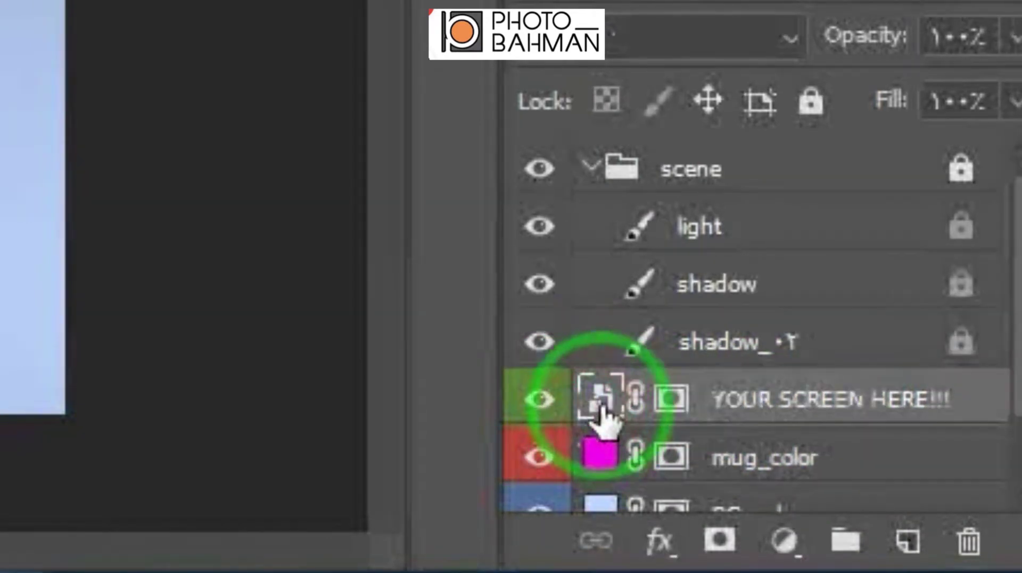
{"action": "double_click", "coordinate": [595, 406]}
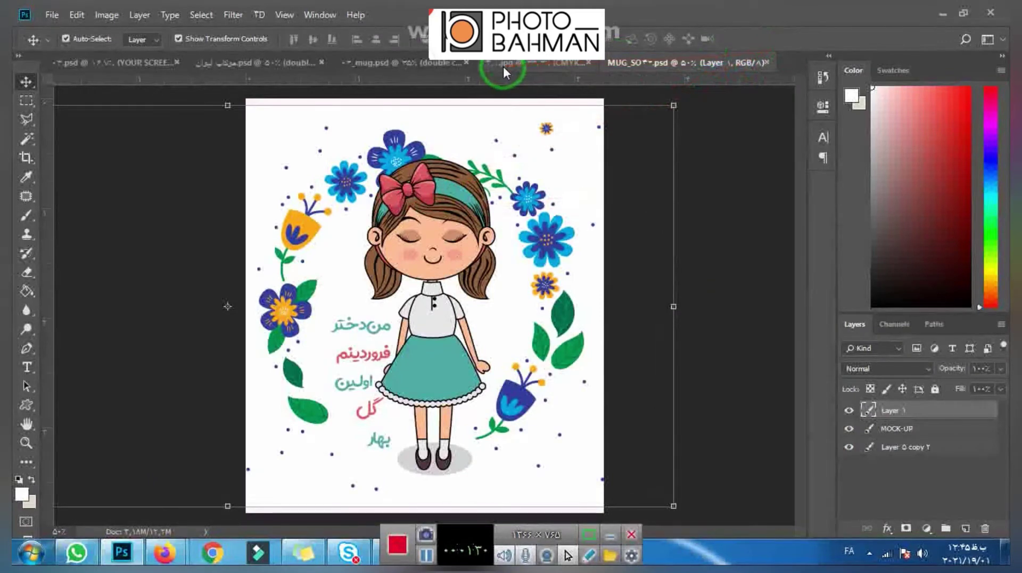
{"action": "left_click", "coordinate": [385, 62]}
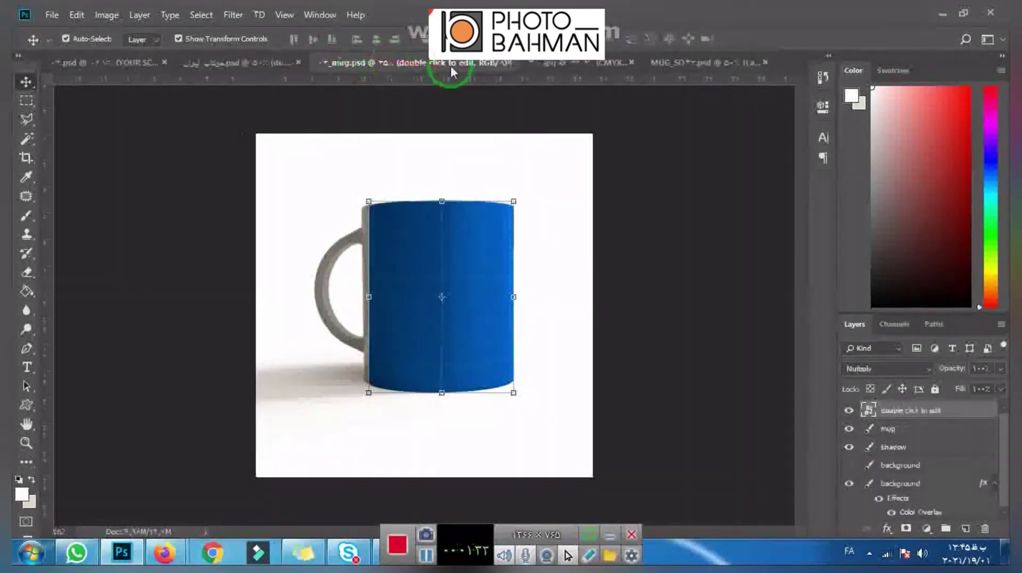
{"action": "left_click", "coordinate": [551, 63]}
{"action": "left_click", "coordinate": [566, 255]}
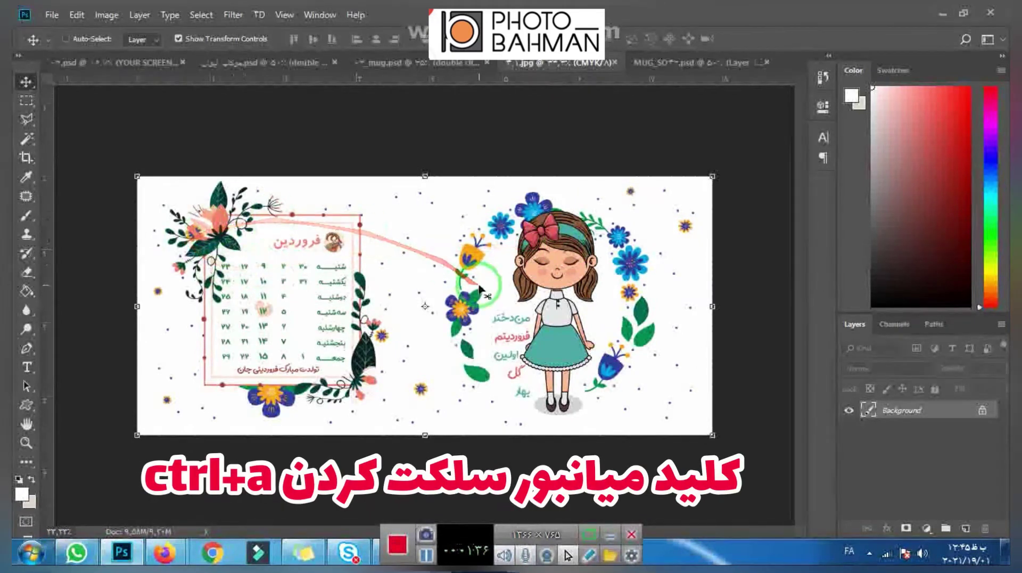
{"action": "key", "text": "ctrl+a"}
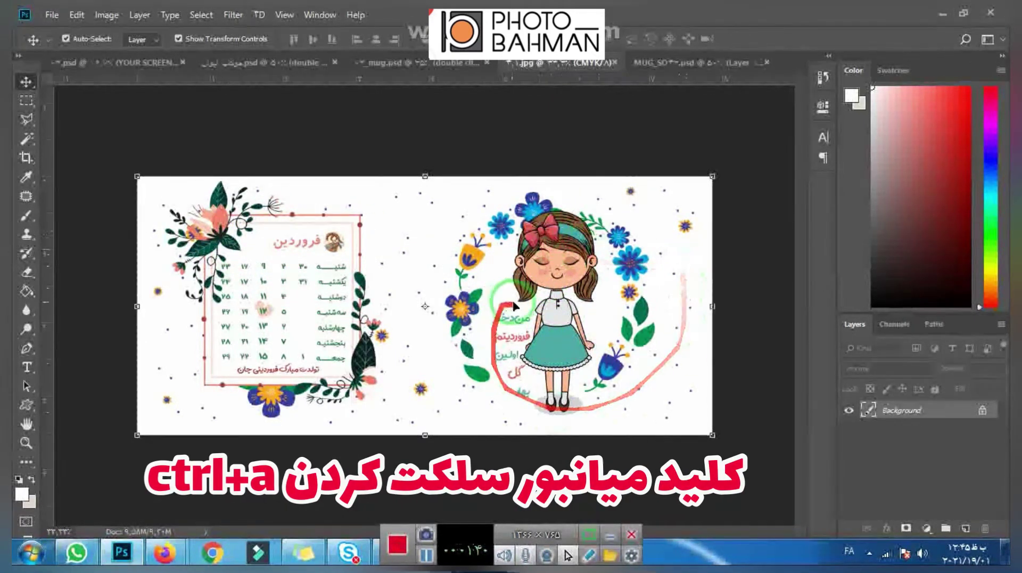
- Replace the old artwork layer in the smart object document with the copied design, placing the girl in the middle of the canvas
{"action": "left_click", "coordinate": [694, 62]}
{"action": "left_click_drag", "start_coordinate": [483, 260], "coordinate": [472, 260]}
{"action": "key", "text": "Delete"}
{"action": "key", "text": "ctrl"}
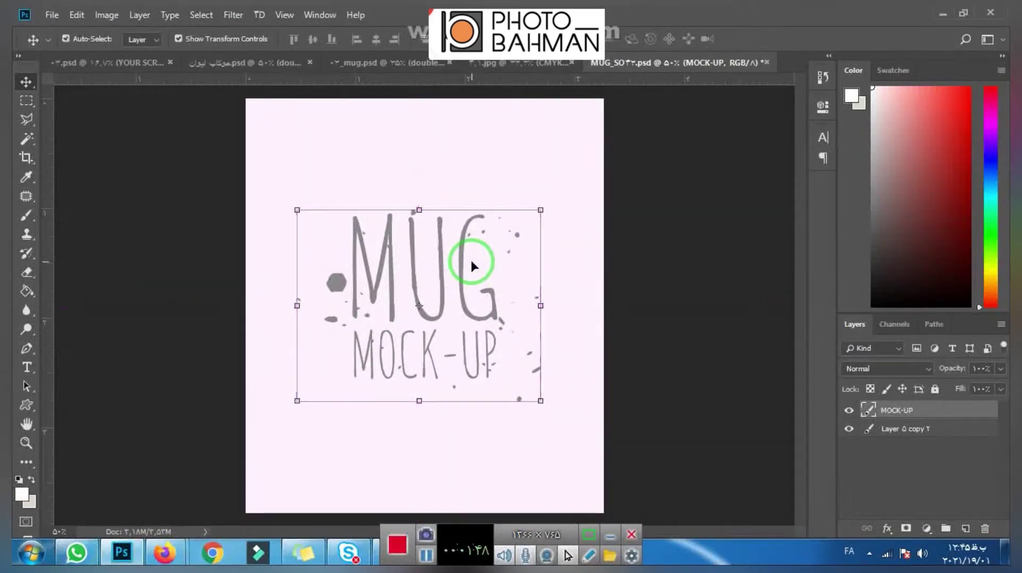
{"action": "key", "text": "ctrl+v"}
{"action": "left_click_drag", "start_coordinate": [469, 273], "coordinate": [376, 292]}
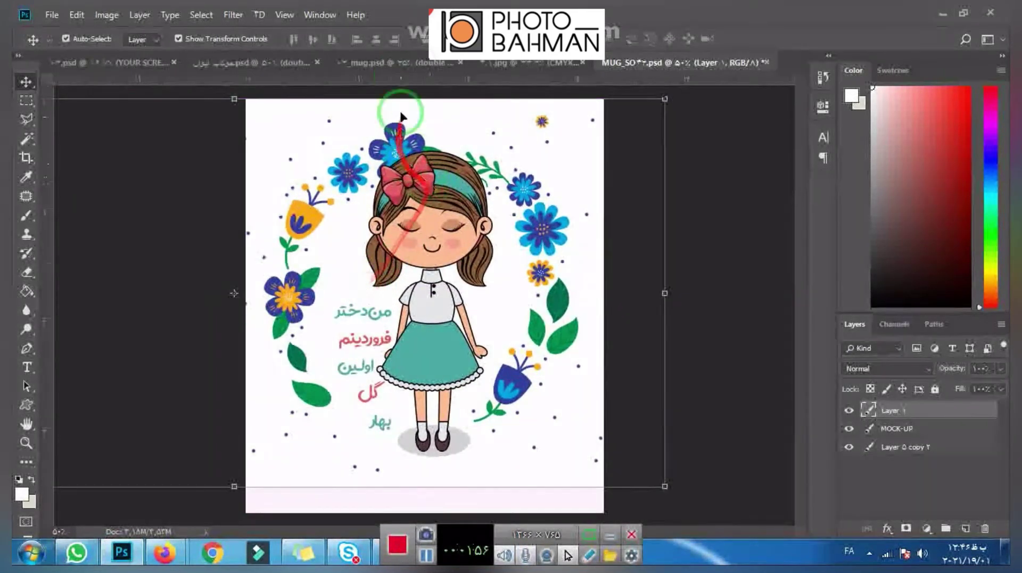
- Copy the whole JPG artwork again and paste it over the smart object's existing design, with the girl centred on the canvas
{"action": "left_click", "coordinate": [393, 63]}
{"action": "left_click", "coordinate": [246, 63]}
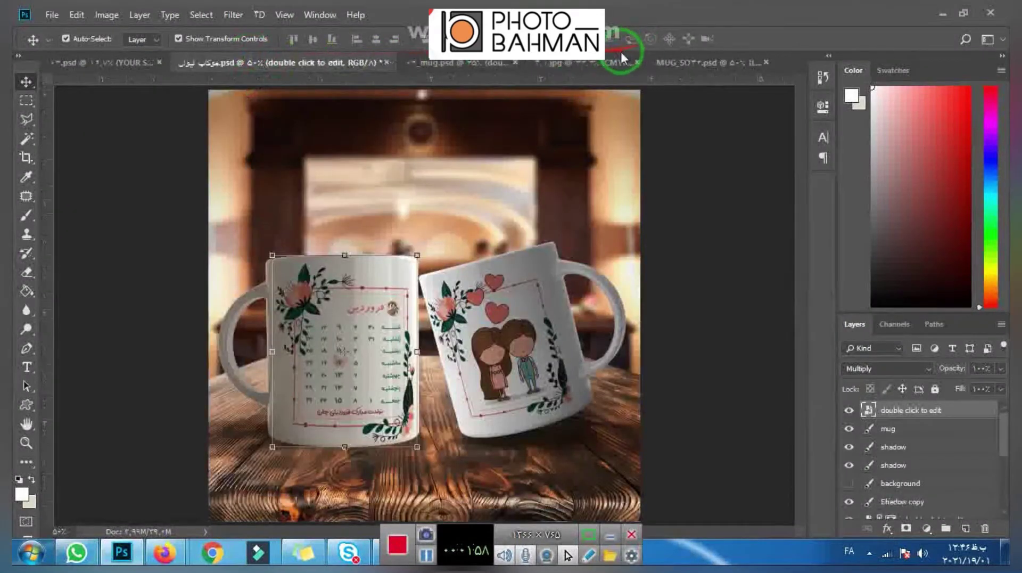
{"action": "left_click", "coordinate": [608, 63]}
{"action": "key", "text": "ctrl+a"}
{"action": "left_click_drag", "start_coordinate": [497, 227], "coordinate": [347, 304]}
{"action": "left_click_drag", "start_coordinate": [436, 334], "coordinate": [406, 283]}
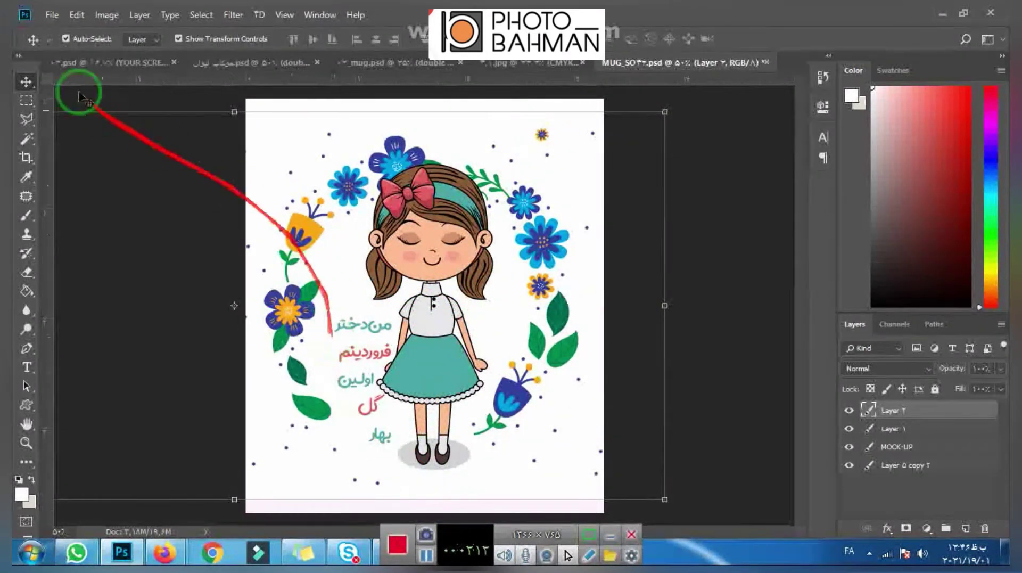
- Save the smart object document and return to the tilted mug mockup
{"action": "left_click", "coordinate": [51, 14]}
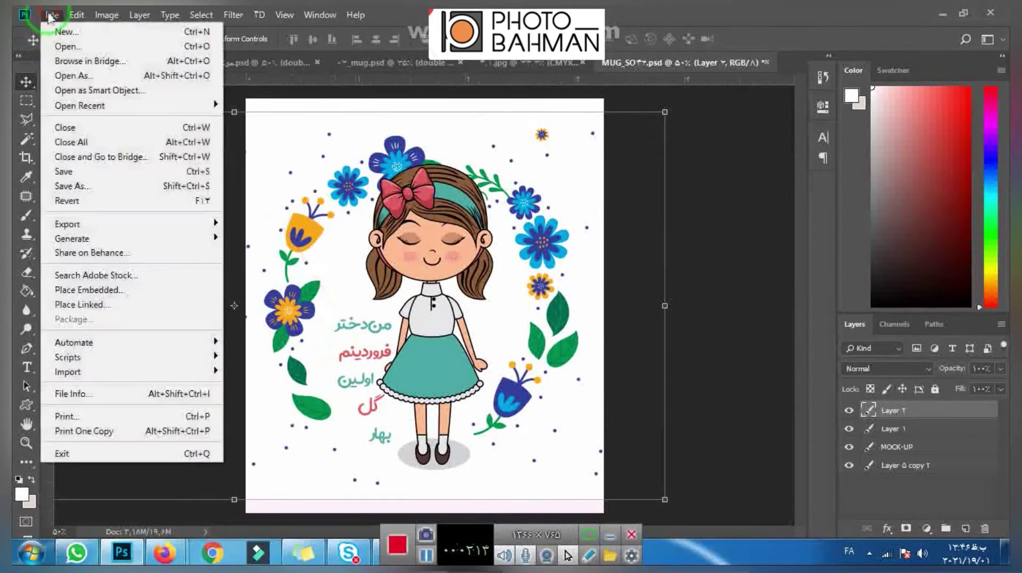
{"action": "left_click", "coordinate": [72, 173]}
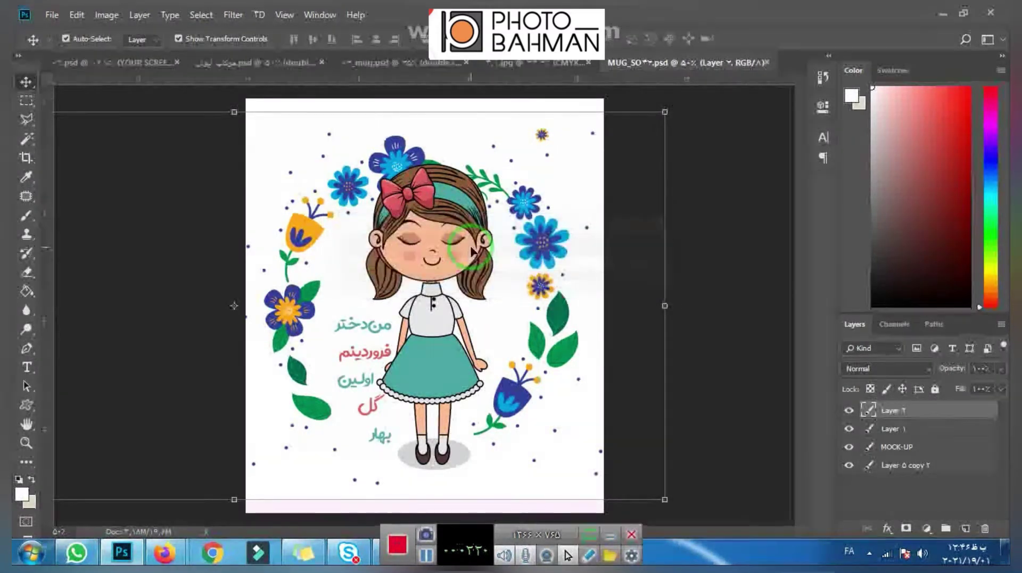
{"action": "left_click", "coordinate": [240, 63]}
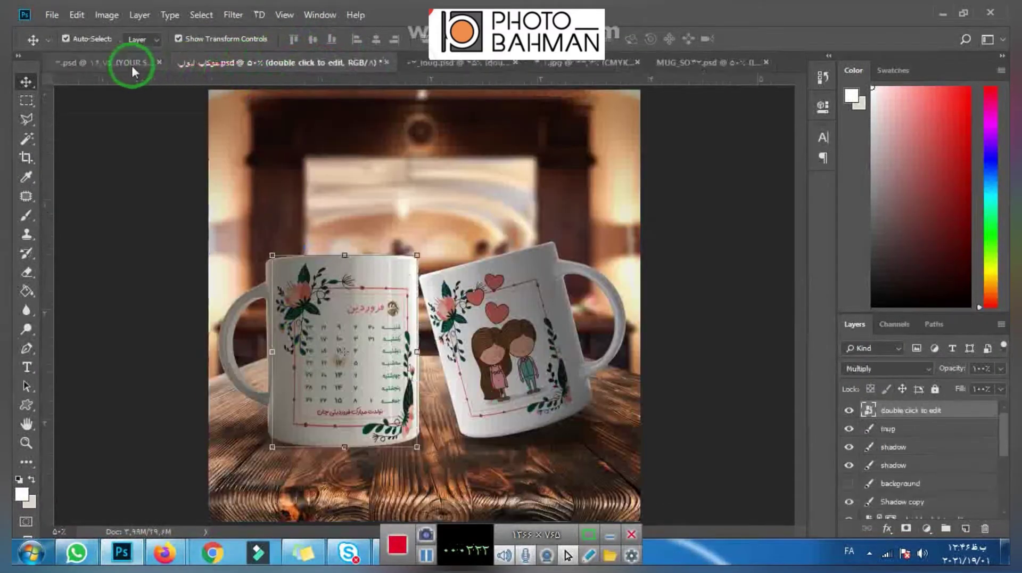
{"action": "left_click", "coordinate": [103, 65]}
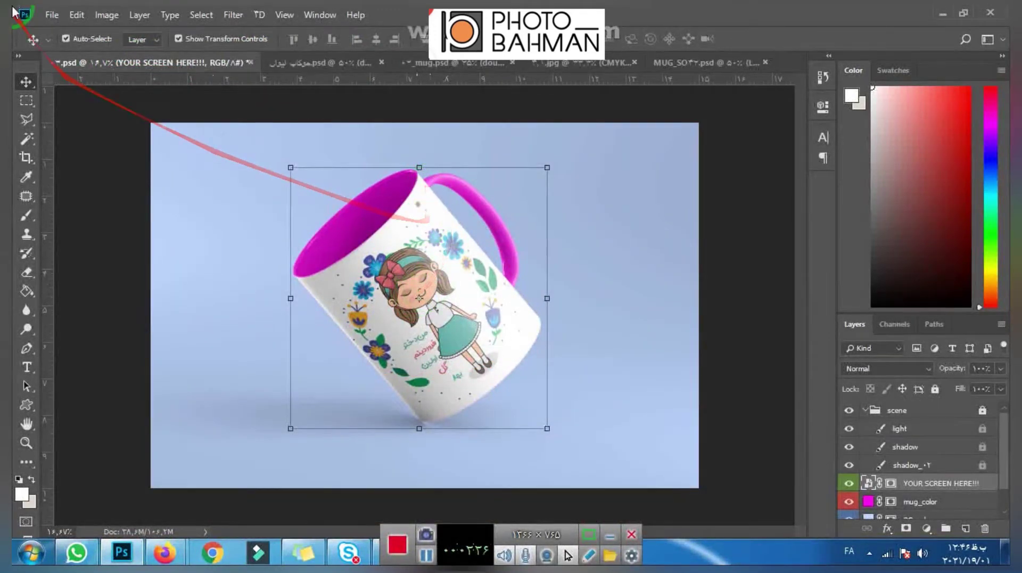
- Open the painting of three dancers, image 70, from the digikala folder
{"action": "left_click", "coordinate": [51, 16]}
{"action": "left_click", "coordinate": [65, 45]}
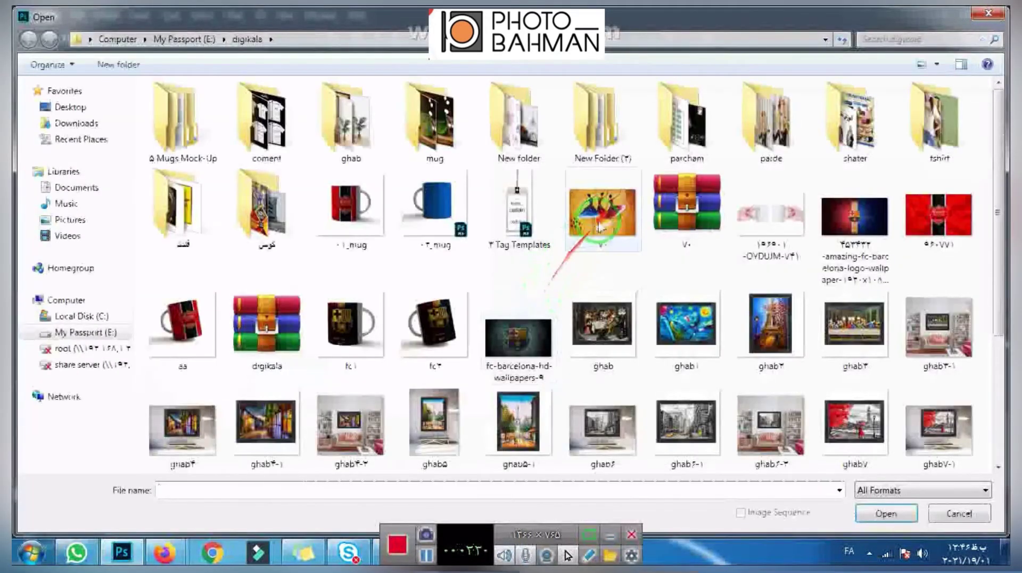
{"action": "left_click", "coordinate": [608, 207]}
{"action": "double_click", "coordinate": [608, 206]}
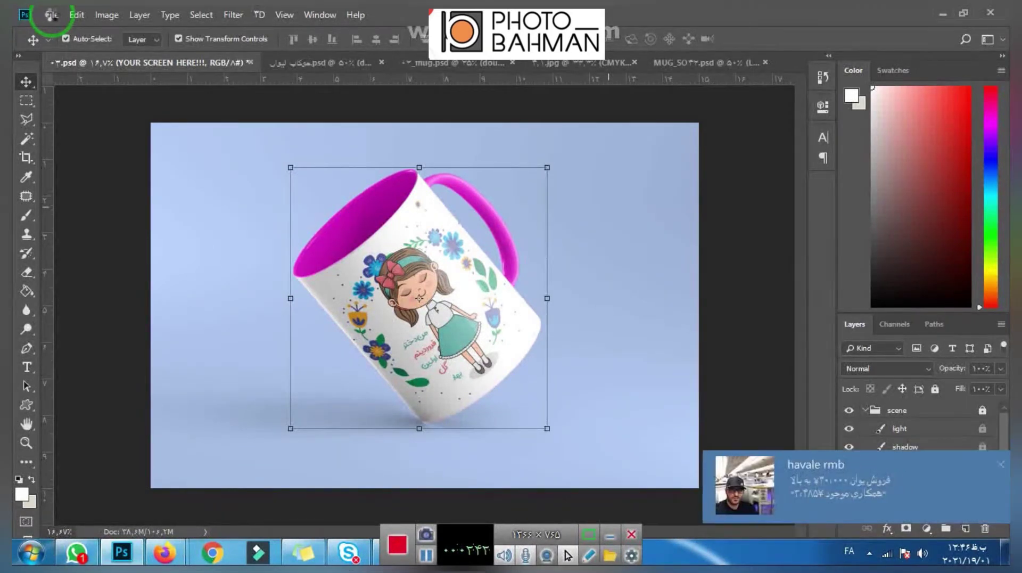
{"action": "left_click", "coordinate": [1000, 464]}
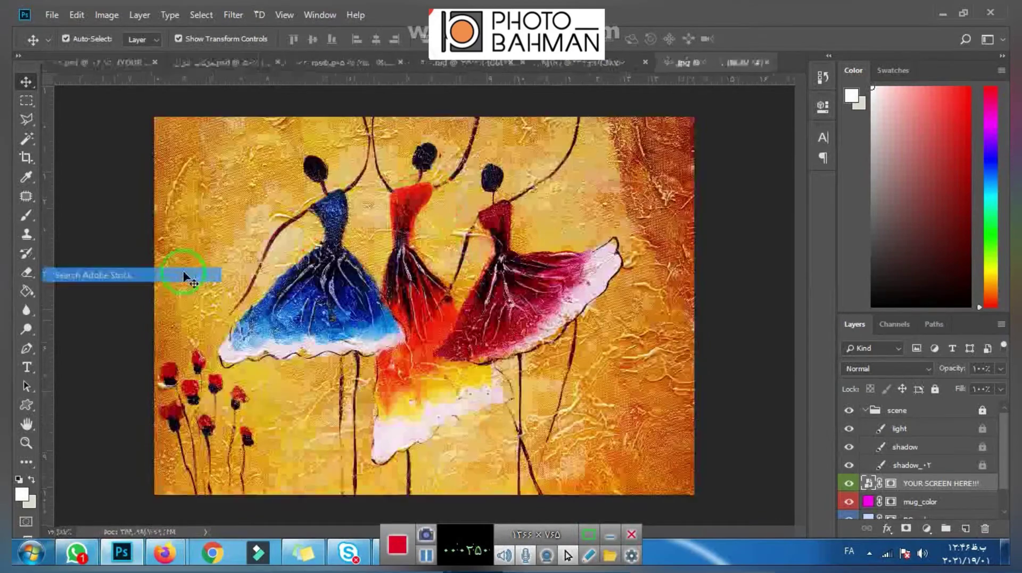
- Return from the browser to Photoshop and close the dancers painting
{"action": "left_click", "coordinate": [778, 81]}
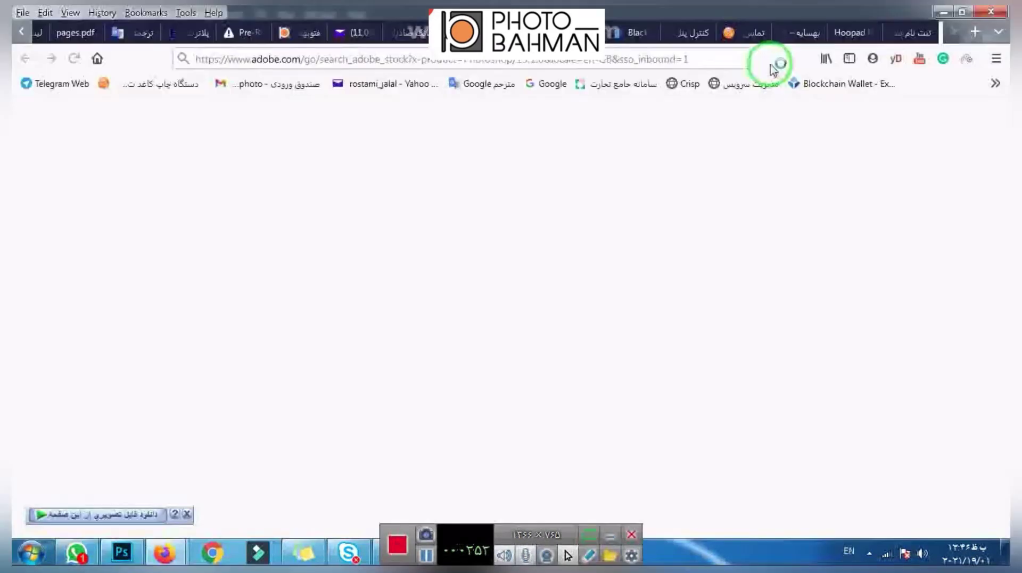
{"action": "left_click", "coordinate": [127, 553]}
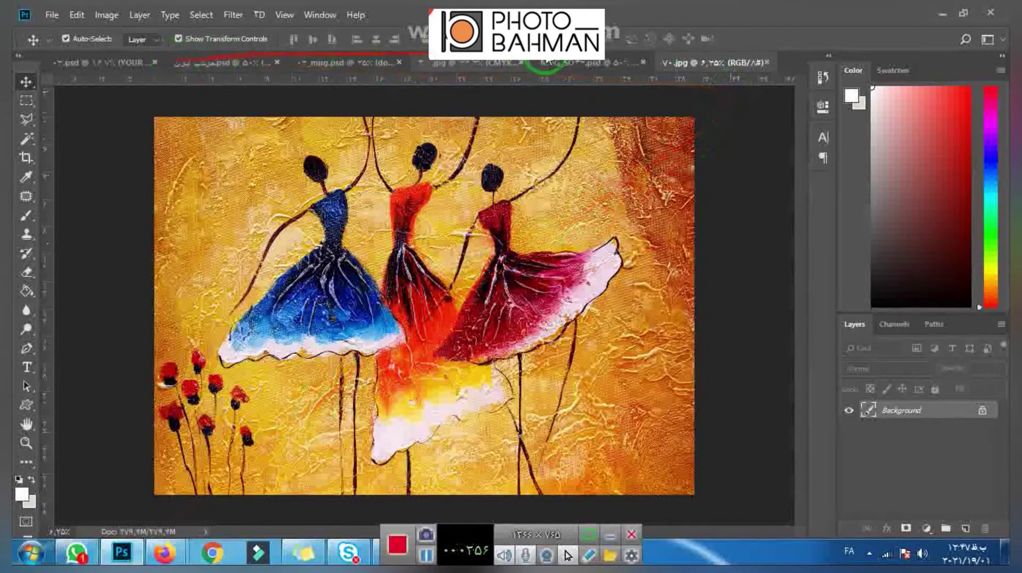
{"action": "left_click", "coordinate": [768, 61]}
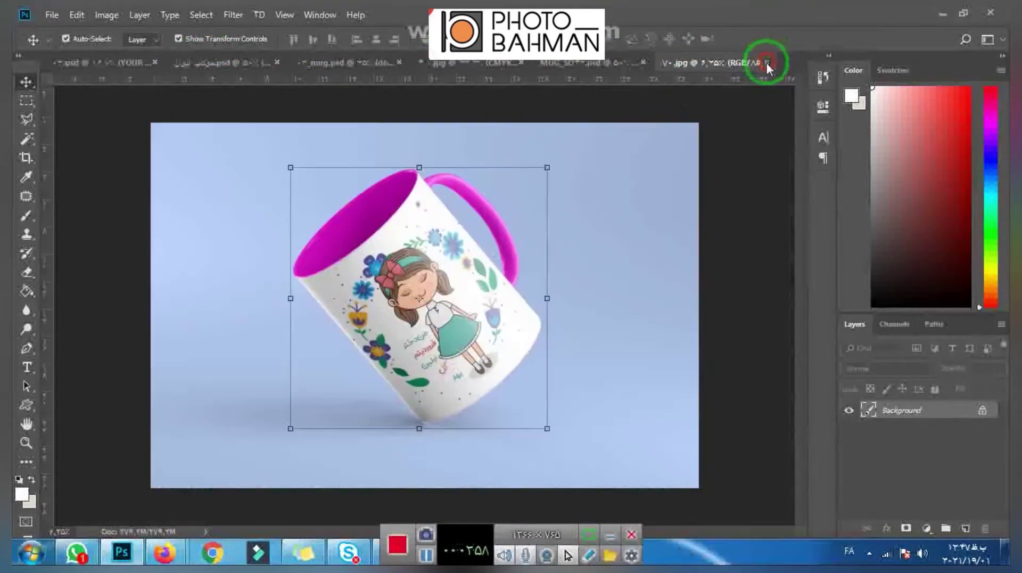
- Open the red-and-blue FC Barcelona logo wallpaper from the digikala folder
{"action": "left_click", "coordinate": [52, 15]}
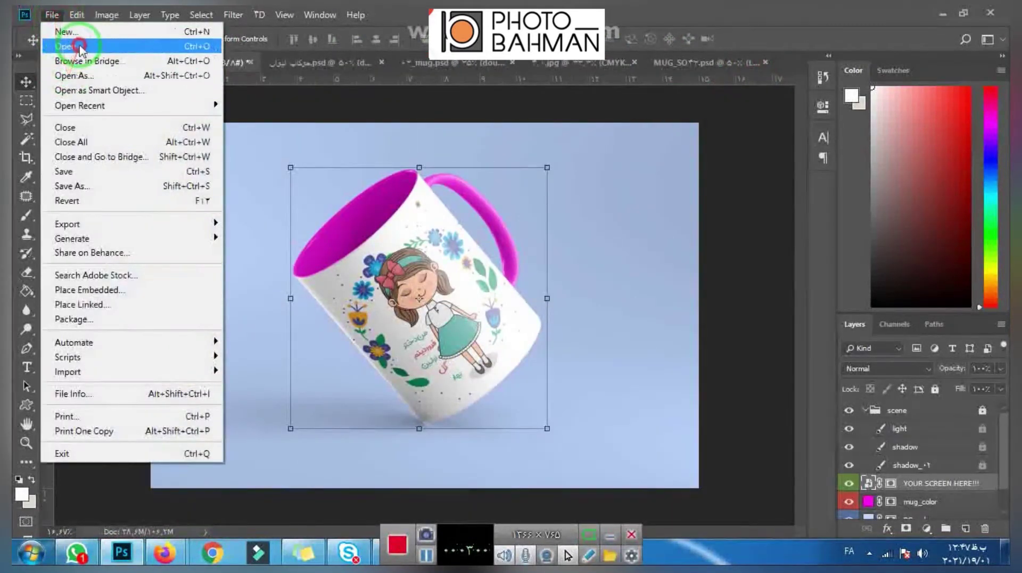
{"action": "left_click", "coordinate": [68, 46]}
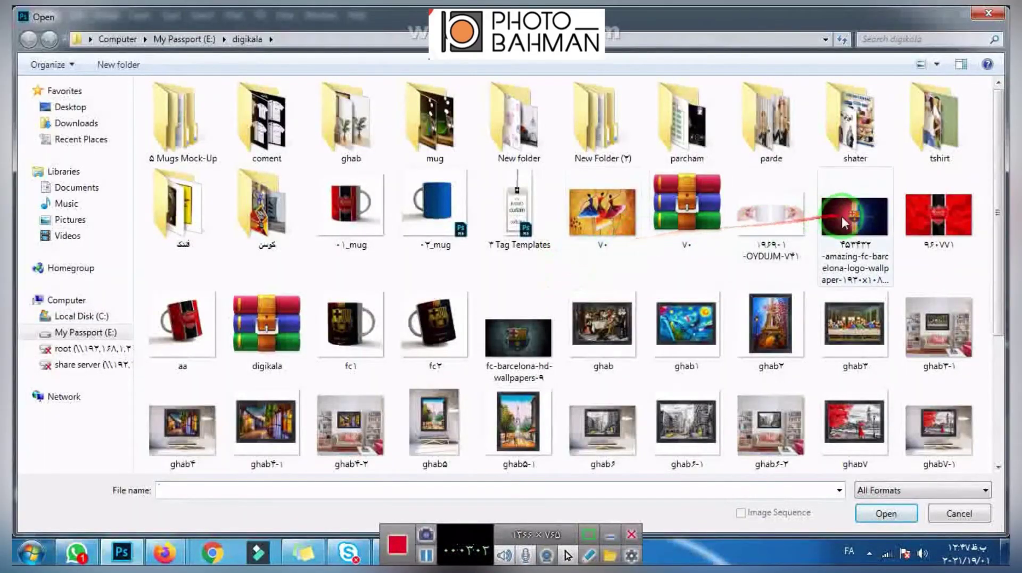
{"action": "double_click", "coordinate": [859, 212]}
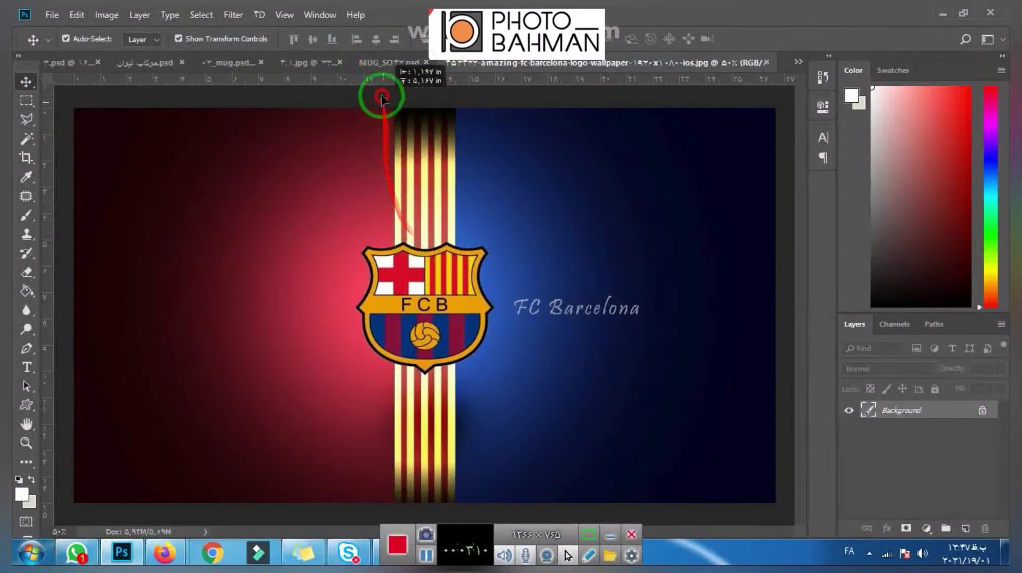
- Place the wallpaper in the MUG_SO42.psd smart object document and enlarge it to about 109% so it covers the whole canvas
{"action": "left_click", "coordinate": [381, 63]}
{"action": "left_click_drag", "start_coordinate": [385, 228], "coordinate": [383, 234]}
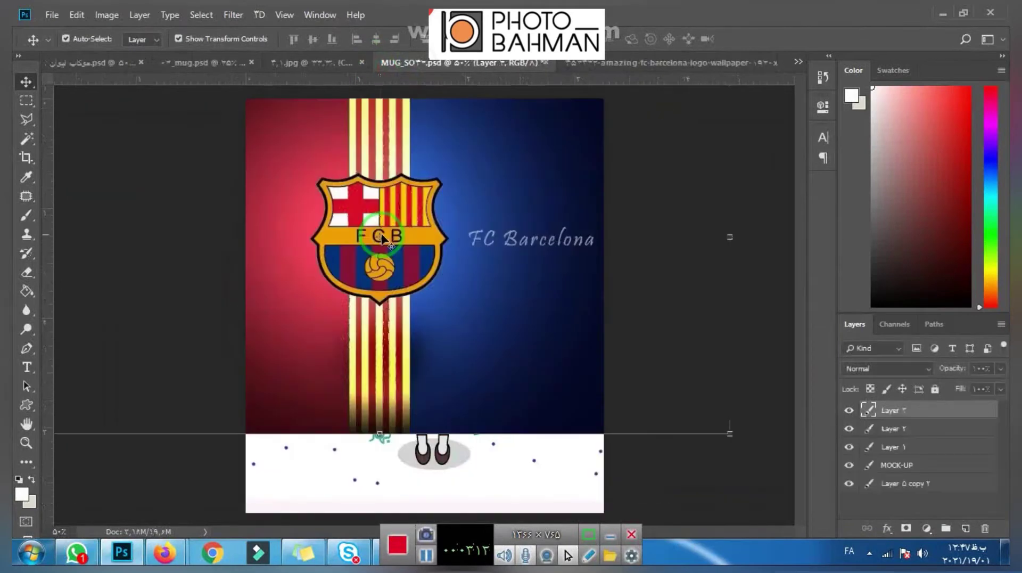
{"action": "left_click_drag", "start_coordinate": [465, 261], "coordinate": [466, 333]}
{"action": "key", "text": "ctrl+t"}
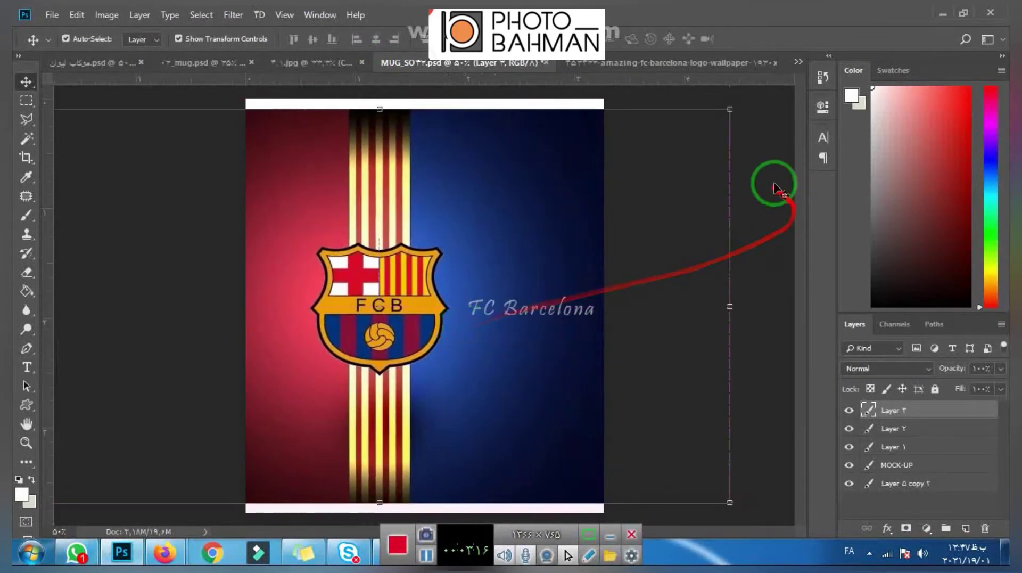
{"action": "left_click_drag", "start_coordinate": [727, 107], "coordinate": [785, 82]}
{"action": "left_click_drag", "start_coordinate": [525, 295], "coordinate": [556, 301]}
{"action": "key", "text": "Return"}
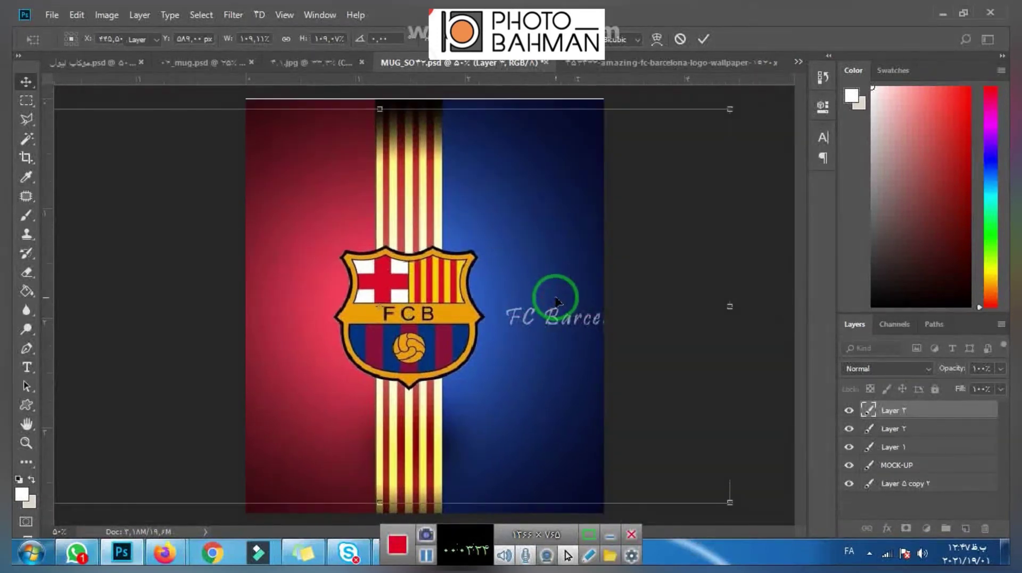
- Save the MUG_SO42.psd smart object document and return to the tilted mug mockup to view the Barcelona design
{"action": "left_click", "coordinate": [53, 16]}
{"action": "left_click", "coordinate": [87, 170]}
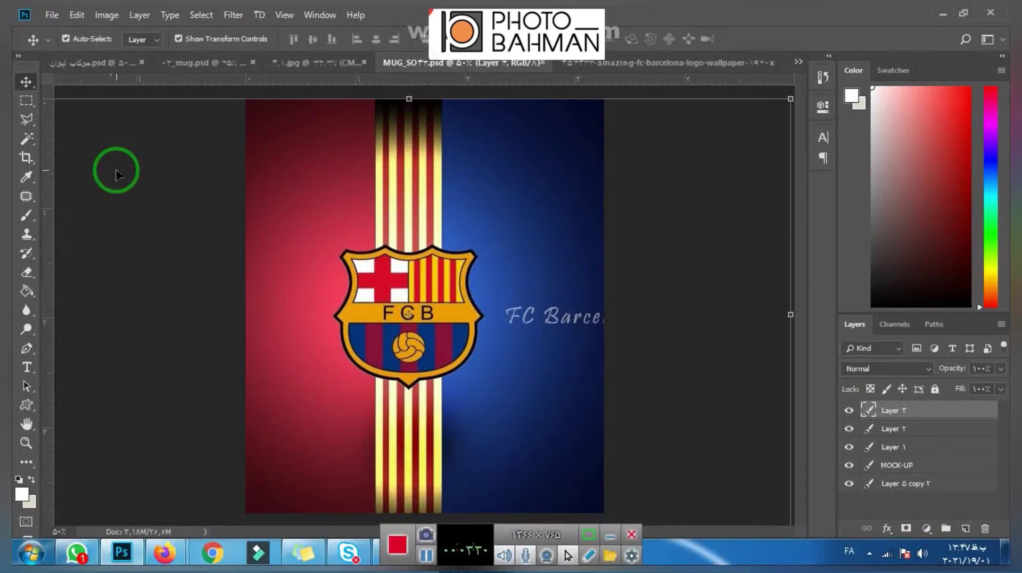
{"action": "left_click", "coordinate": [91, 62]}
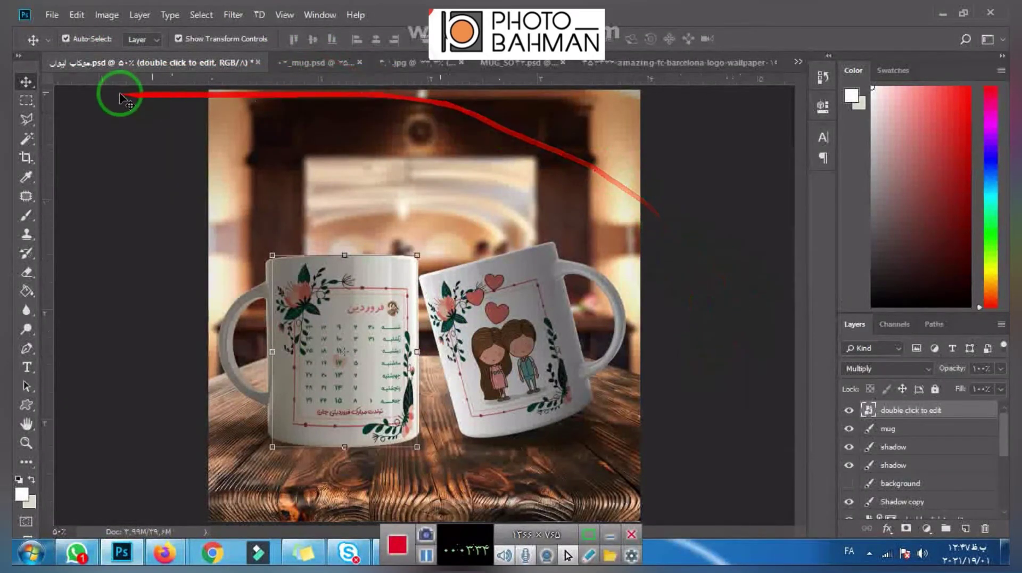
{"action": "left_click", "coordinate": [308, 62]}
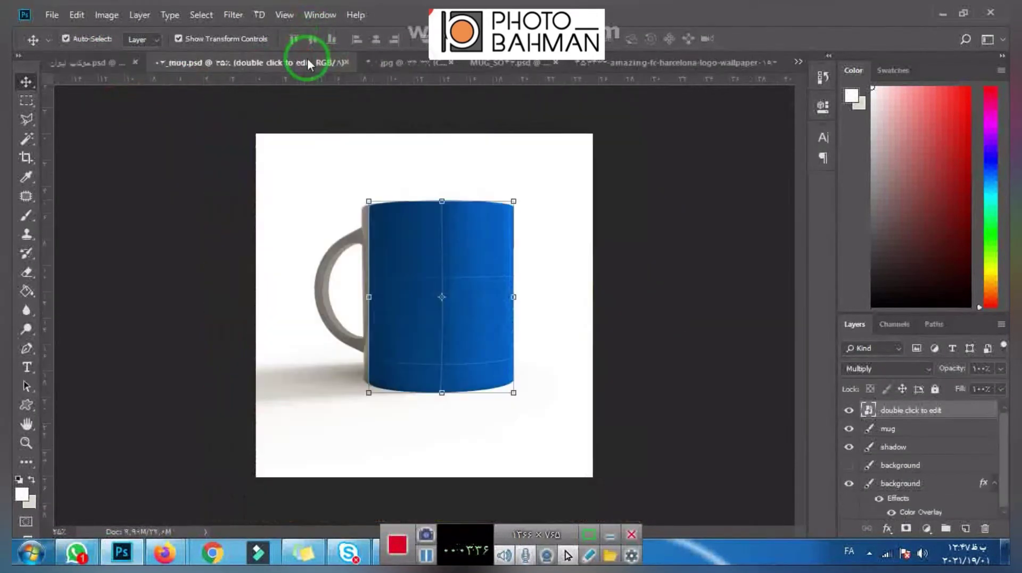
{"action": "left_click", "coordinate": [804, 65]}
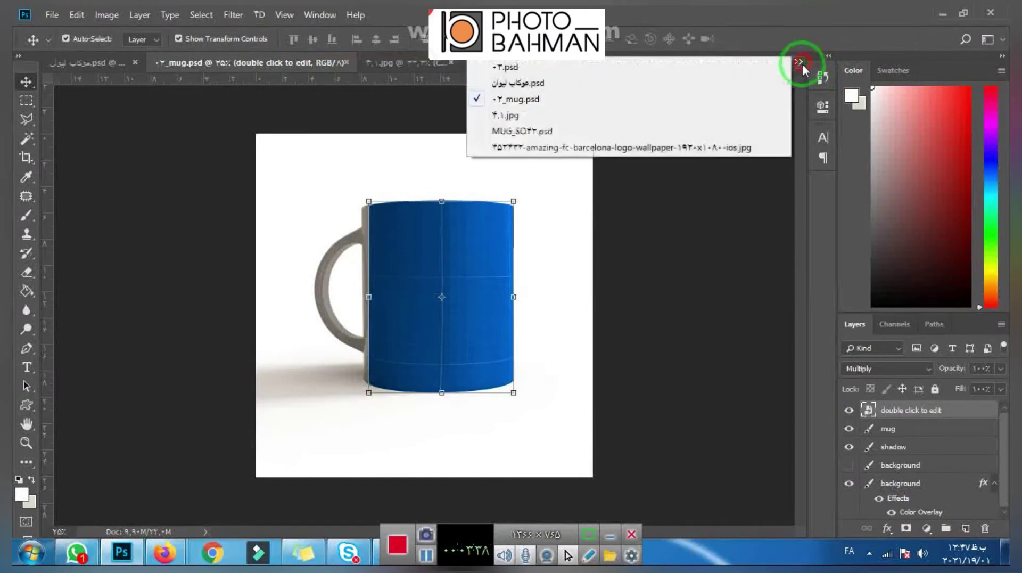
{"action": "left_click", "coordinate": [523, 85]}
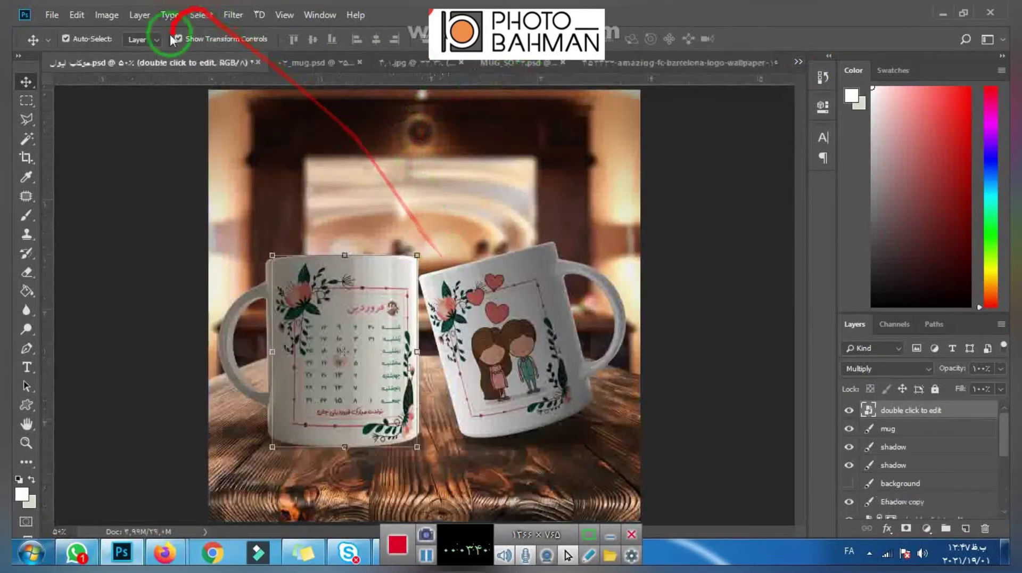
{"action": "left_click", "coordinate": [797, 63]}
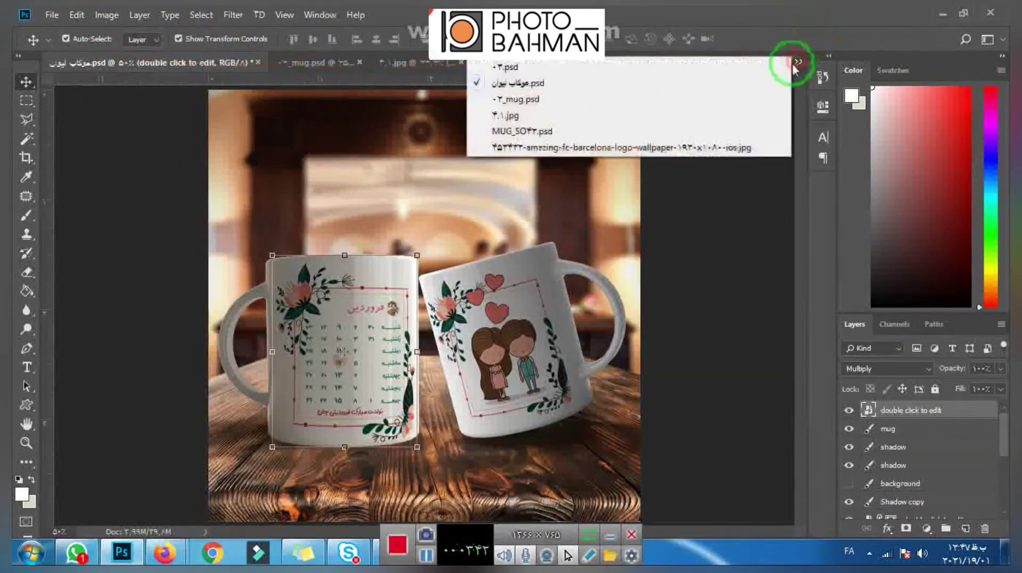
{"action": "left_click", "coordinate": [540, 67]}
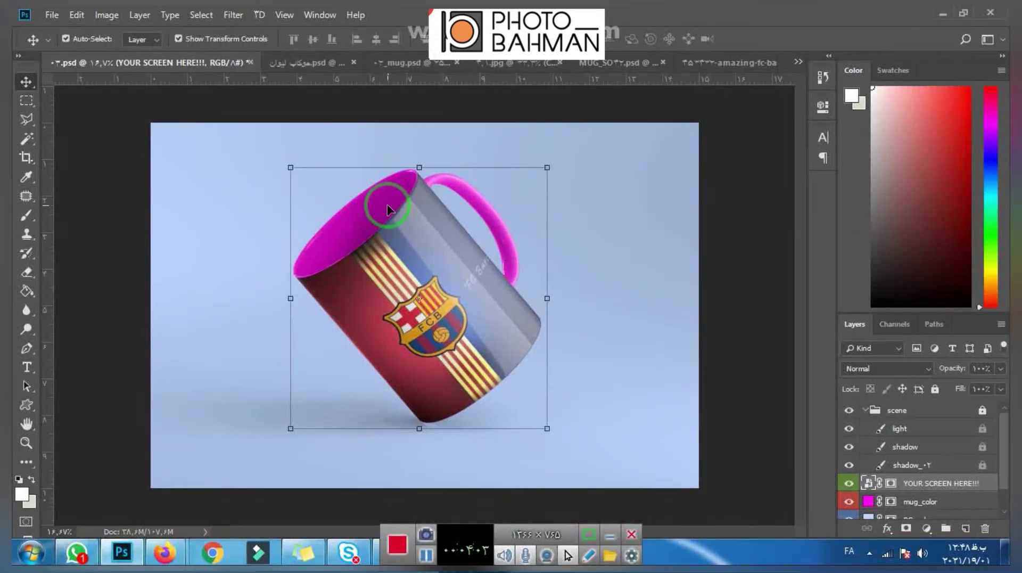
- Switch to the two-mug mockup and open the "double click to edit" smart object of the calendar mug
{"action": "left_click", "coordinate": [305, 62]}
{"action": "left_click_drag", "start_coordinate": [283, 75], "coordinate": [403, 386]}
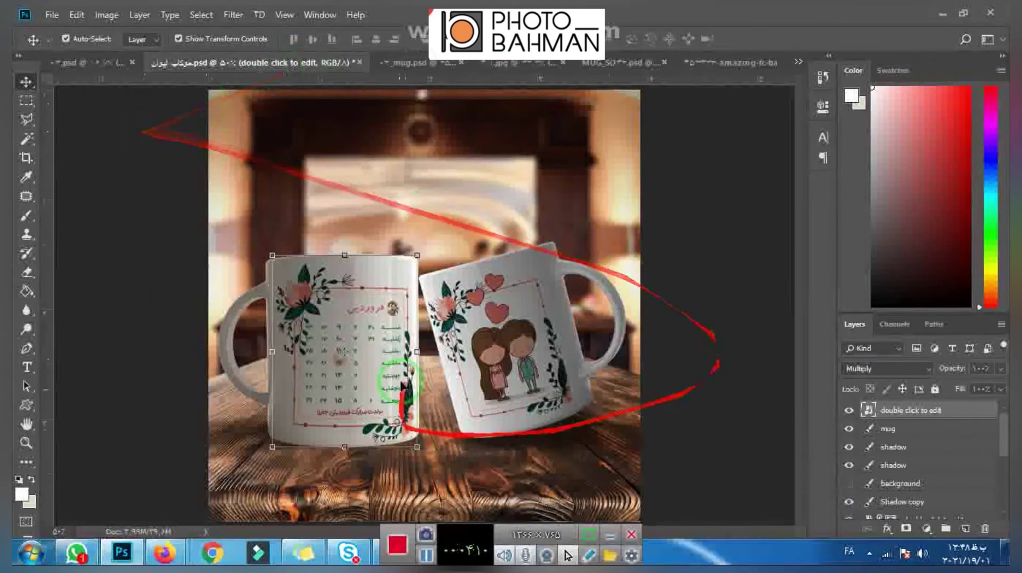
{"action": "left_click_drag", "start_coordinate": [431, 315], "coordinate": [371, 310]}
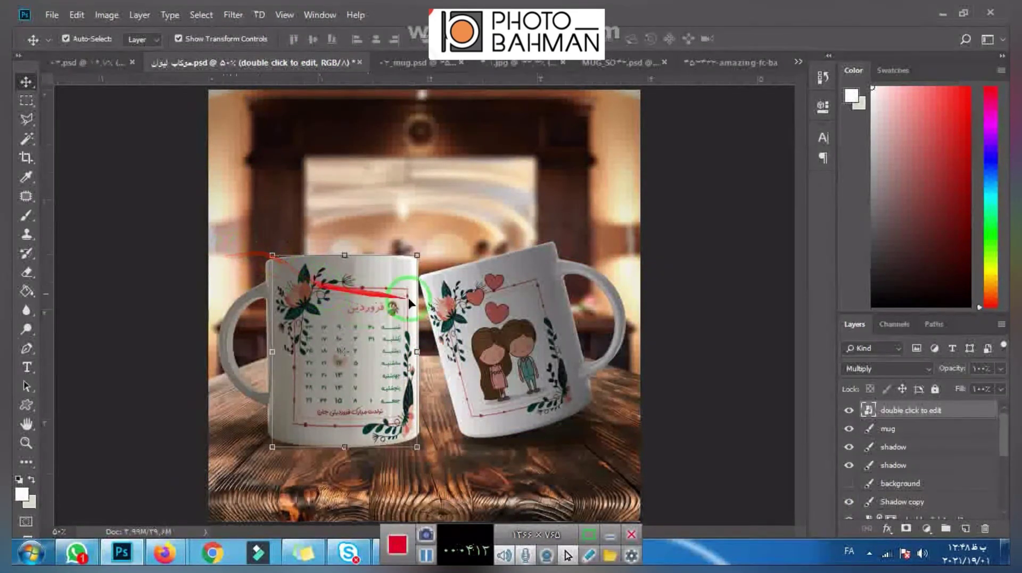
{"action": "mouse_move", "coordinate": [604, 325]}
{"action": "left_mouse_down"}
{"action": "mouse_move", "coordinate": [684, 422]}
{"action": "mouse_move", "coordinate": [391, 356]}
{"action": "left_mouse_up"}
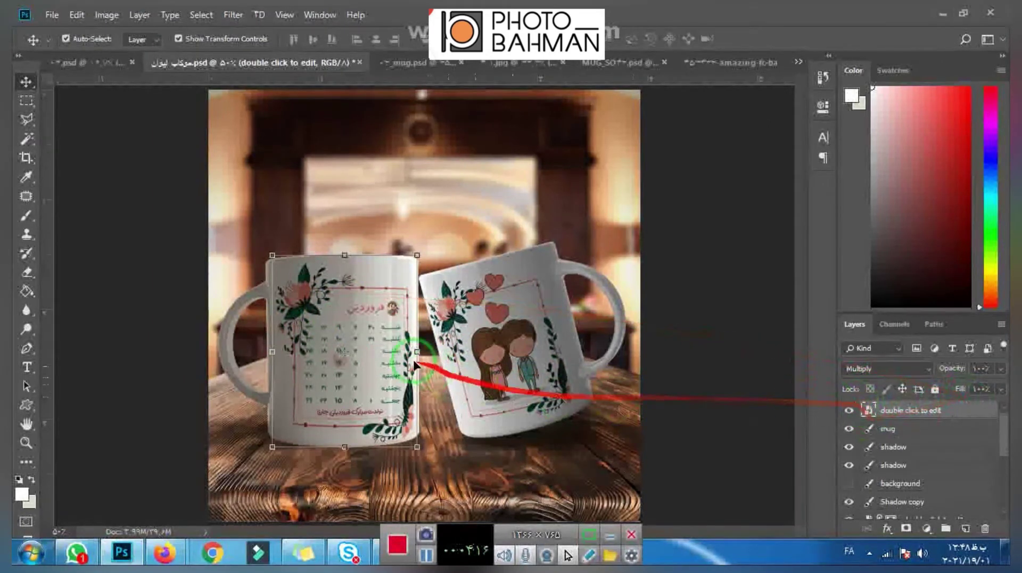
{"action": "double_click", "coordinate": [867, 409]}
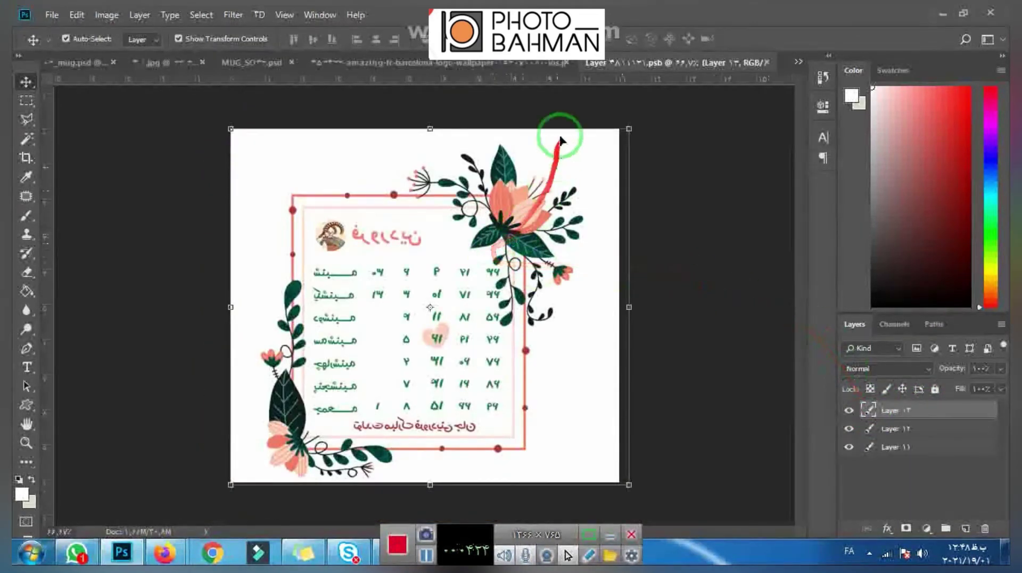
- Copy the JPG artwork into the smart object and scale it to about 71%, with the calendar half covering the canvas
{"action": "left_click_drag", "start_coordinate": [224, 54], "coordinate": [364, 54]}
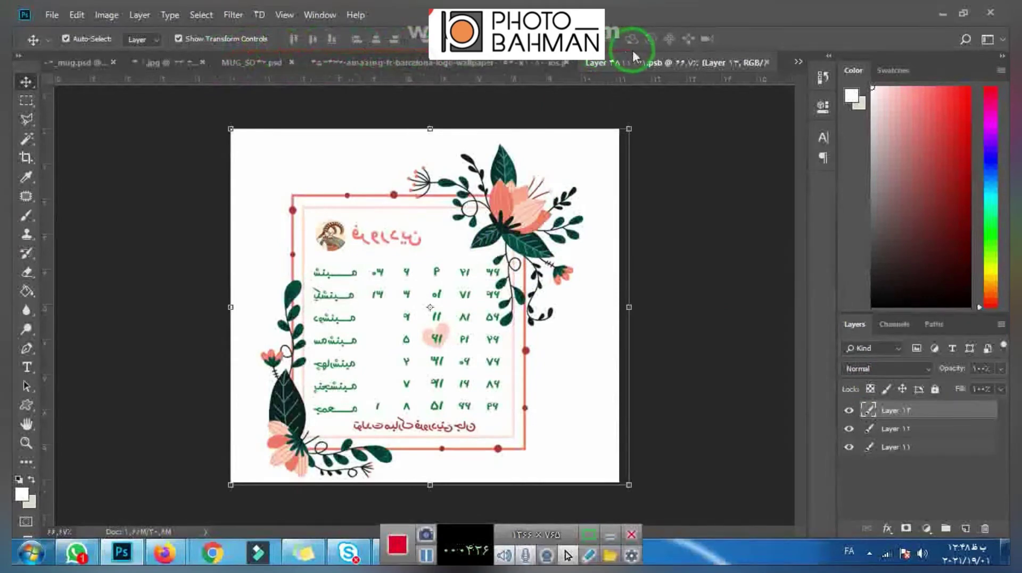
{"action": "left_click", "coordinate": [434, 62]}
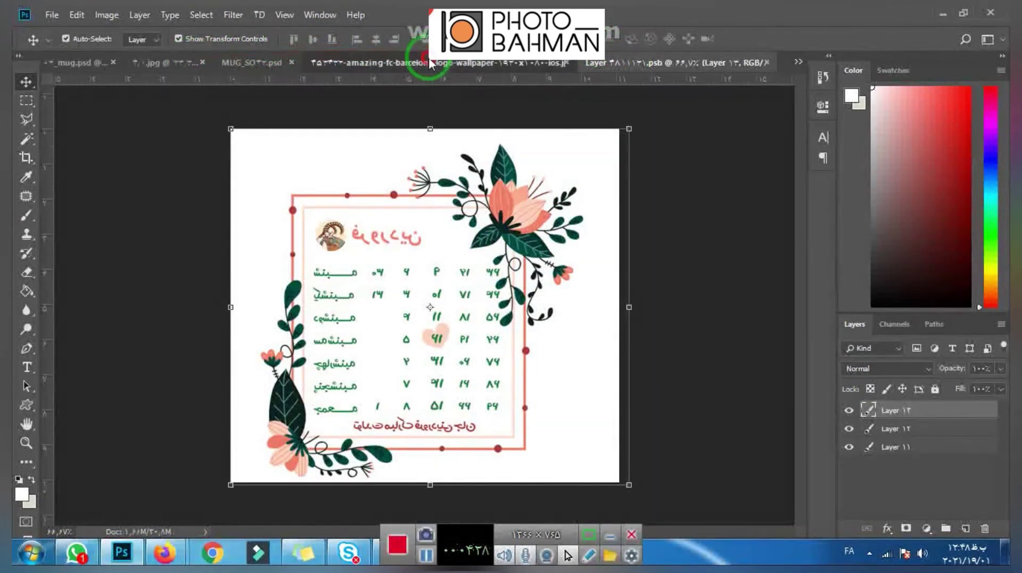
{"action": "mouse_move", "coordinate": [431, 80]}
{"action": "left_mouse_down"}
{"action": "mouse_move", "coordinate": [459, 199]}
{"action": "mouse_move", "coordinate": [461, 148]}
{"action": "mouse_move", "coordinate": [429, 74]}
{"action": "mouse_move", "coordinate": [234, 63]}
{"action": "mouse_move", "coordinate": [260, 60]}
{"action": "mouse_move", "coordinate": [377, 102]}
{"action": "mouse_move", "coordinate": [639, 33]}
{"action": "left_mouse_up"}
{"action": "left_click", "coordinate": [292, 64]}
{"action": "left_click", "coordinate": [255, 61]}
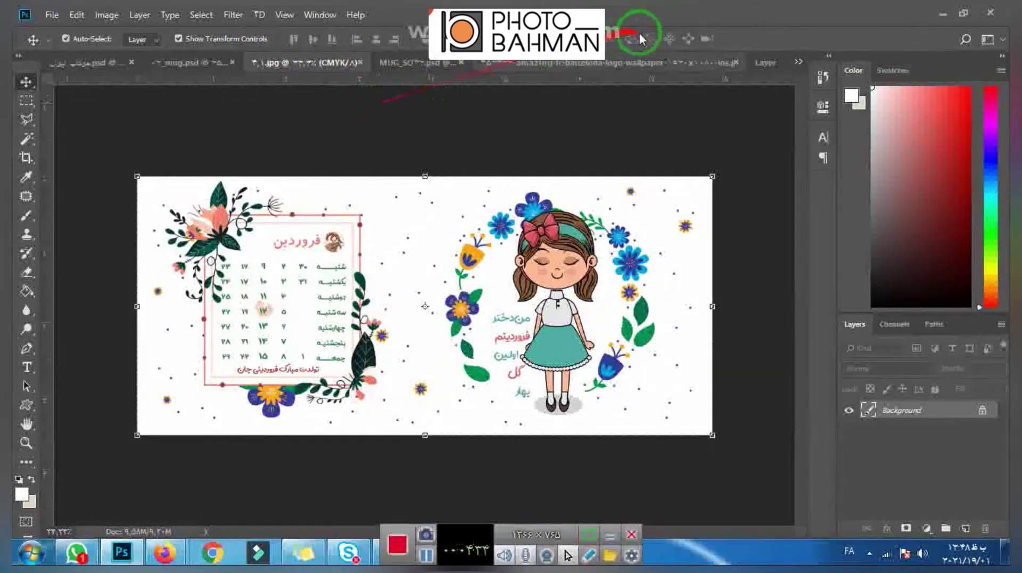
{"action": "left_click", "coordinate": [752, 63]}
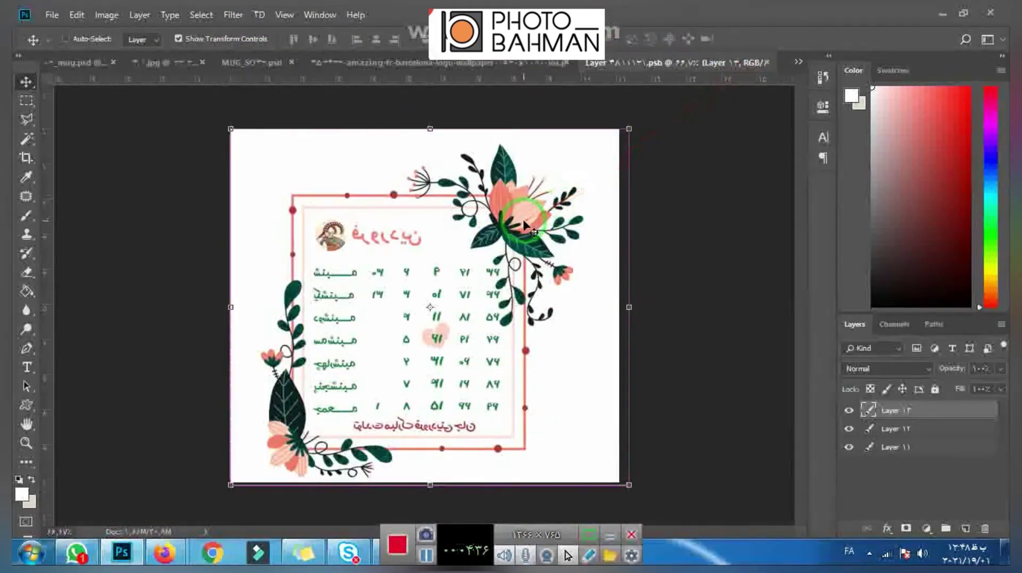
{"action": "mouse_move", "coordinate": [472, 270]}
{"action": "left_mouse_down"}
{"action": "mouse_move", "coordinate": [215, 109]}
{"action": "mouse_move", "coordinate": [373, 274]}
{"action": "mouse_move", "coordinate": [399, 250]}
{"action": "mouse_move", "coordinate": [309, 226]}
{"action": "mouse_move", "coordinate": [360, 232]}
{"action": "left_mouse_up"}
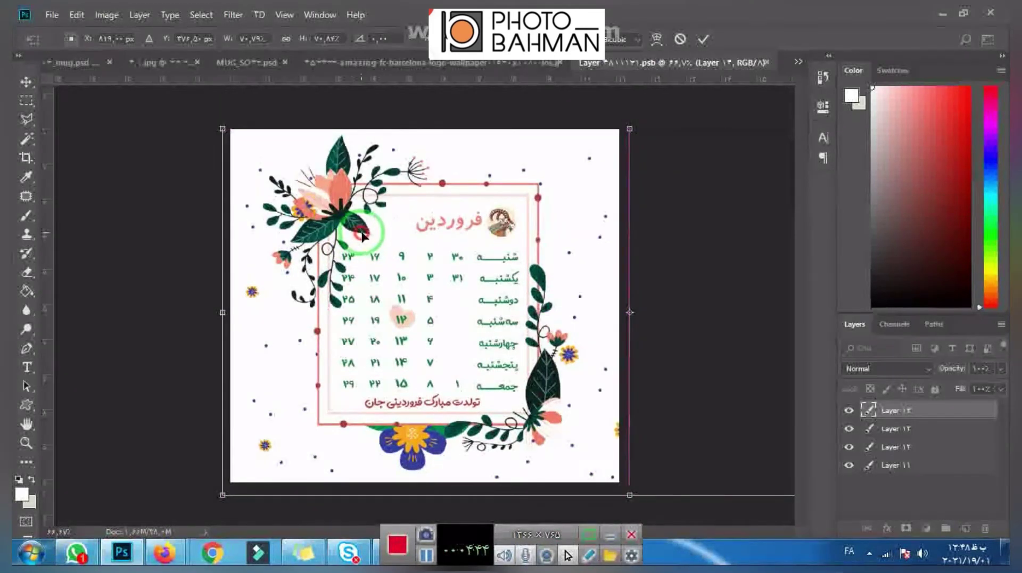
{"action": "key", "text": "Return"}
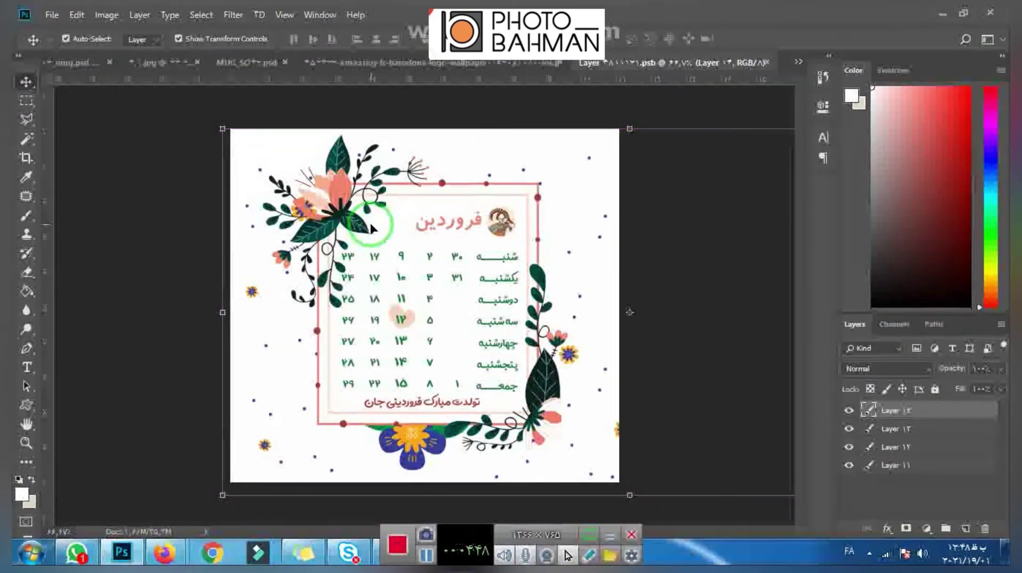
- Delete the pasted artwork and the mirrored calendar layer beneath it, and shift the moustache artwork slightly to the right
{"action": "key", "text": "Delete"}
{"action": "key", "text": "Delete"}
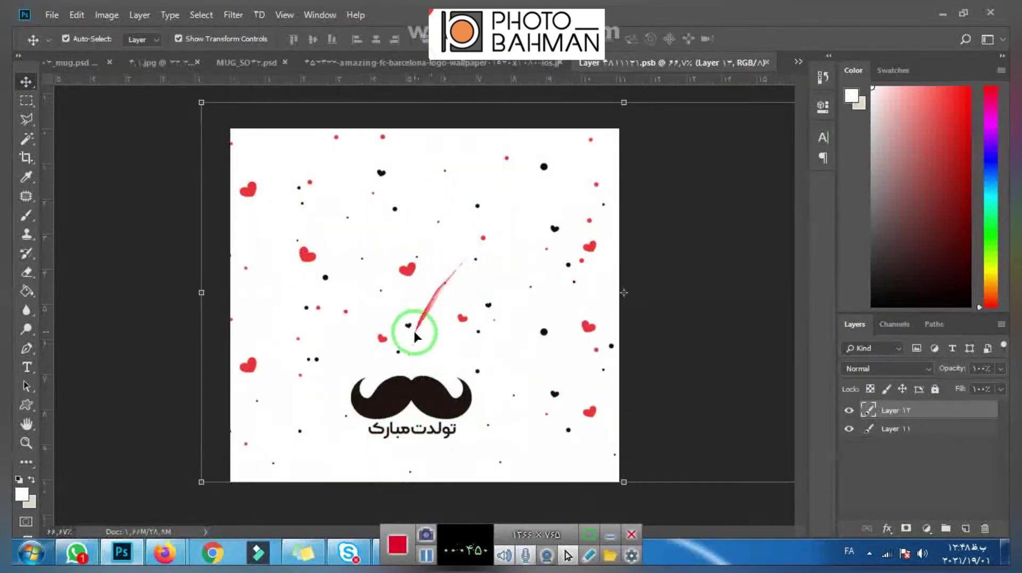
{"action": "left_click_drag", "start_coordinate": [408, 406], "coordinate": [429, 405]}
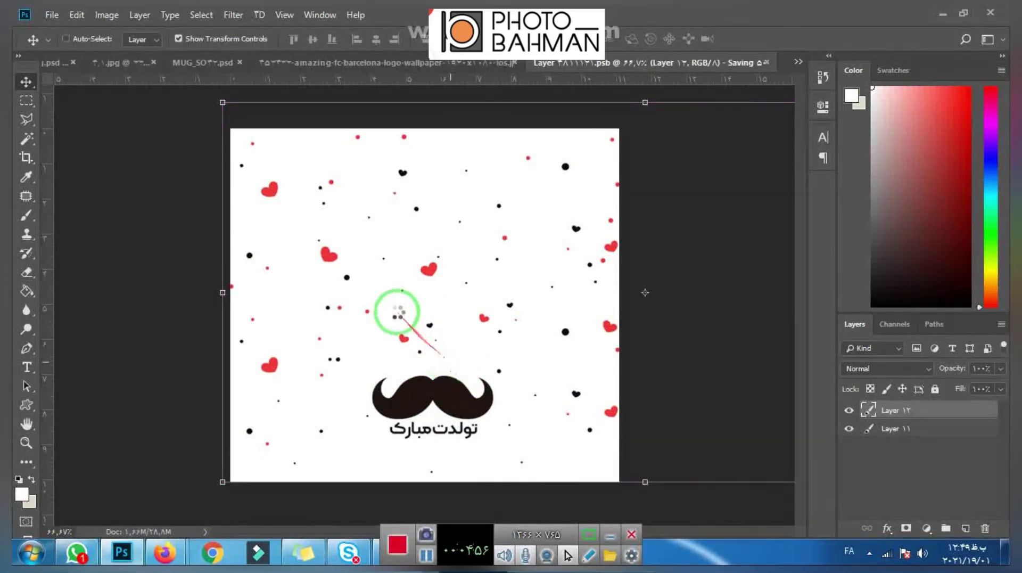
- Save the smart object with the moustache artwork and return to the two-mug mockup
{"action": "left_click", "coordinate": [52, 15]}
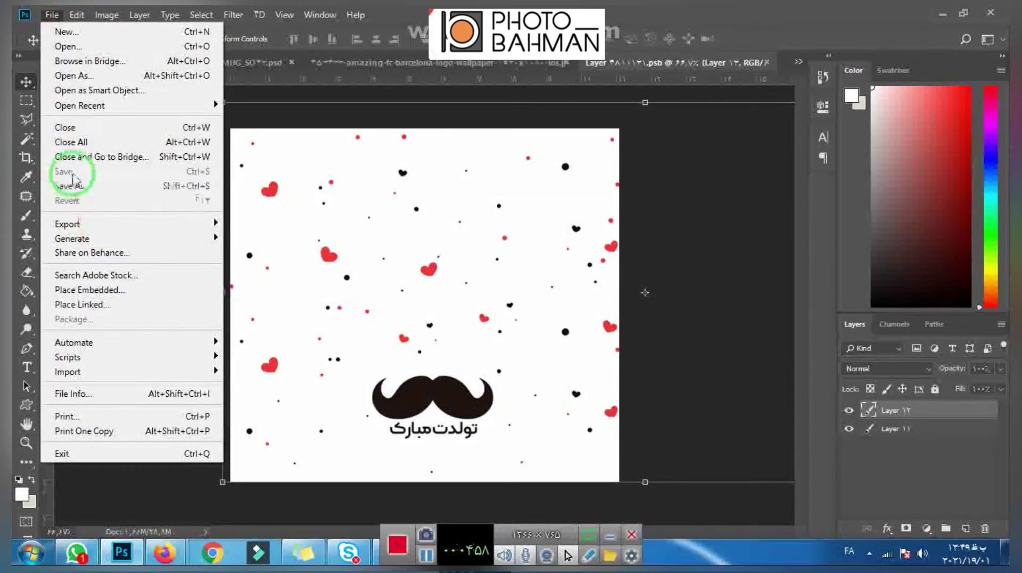
{"action": "left_click", "coordinate": [556, 178]}
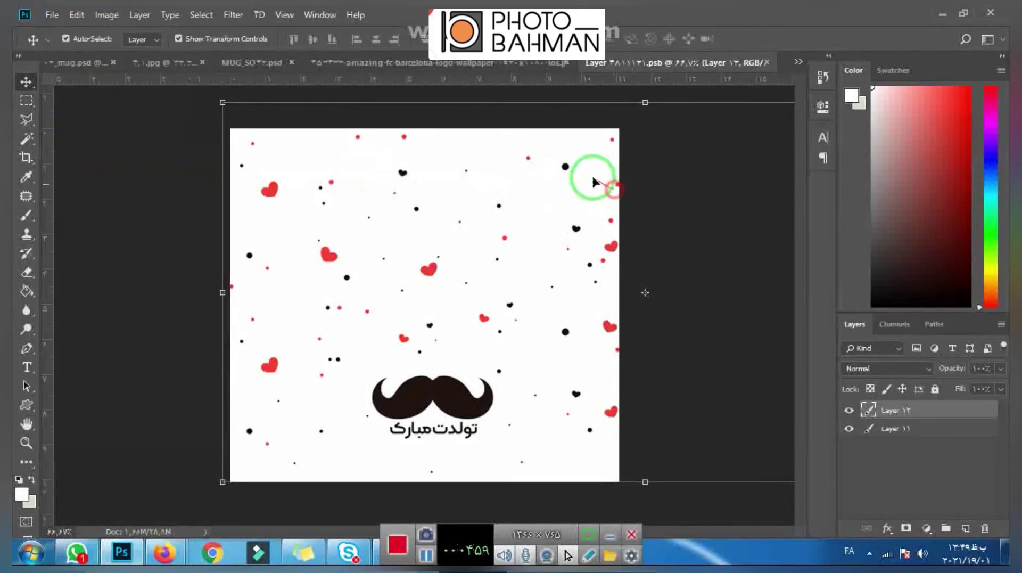
{"action": "left_click", "coordinate": [260, 64]}
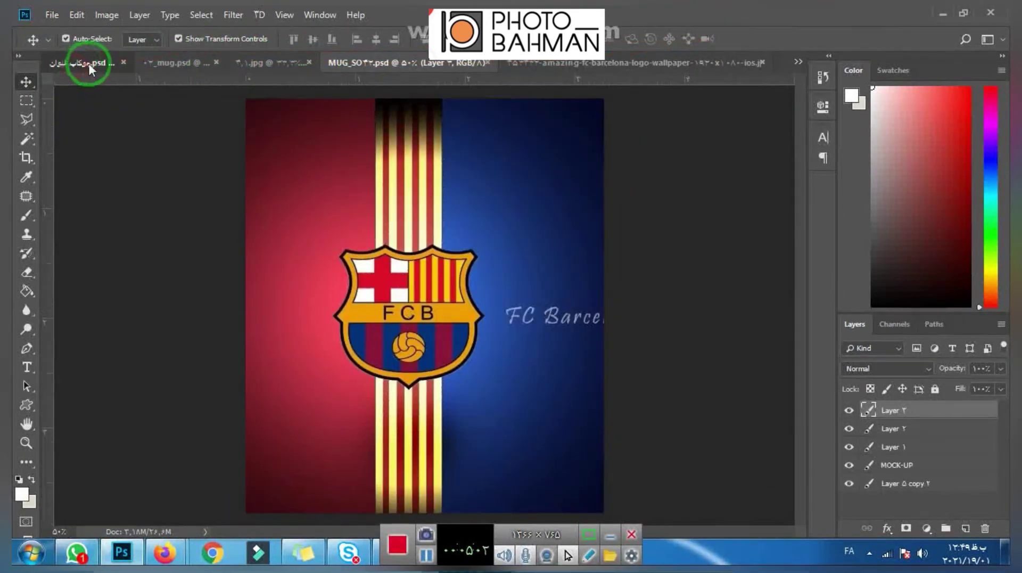
{"action": "left_click", "coordinate": [89, 66]}
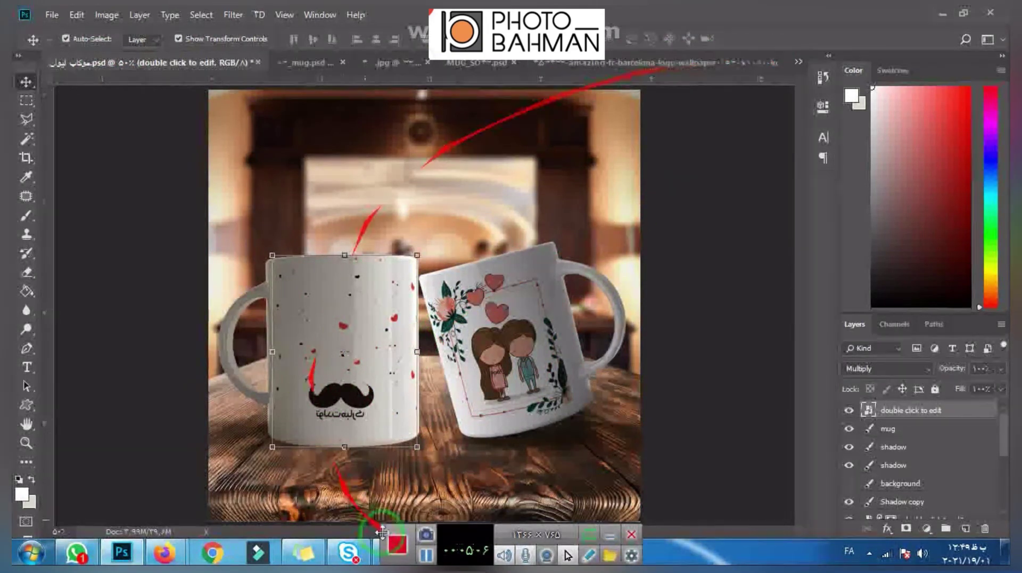
- Close the FC Barcelona wallpaper and go back to the moustache smart object document
{"action": "left_click", "coordinate": [646, 62]}
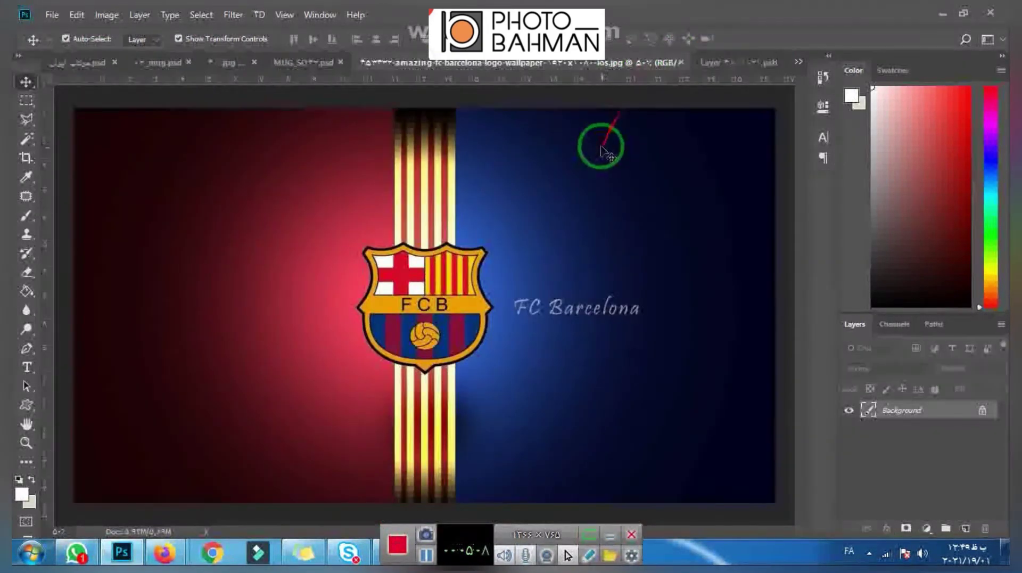
{"action": "left_click", "coordinate": [680, 62]}
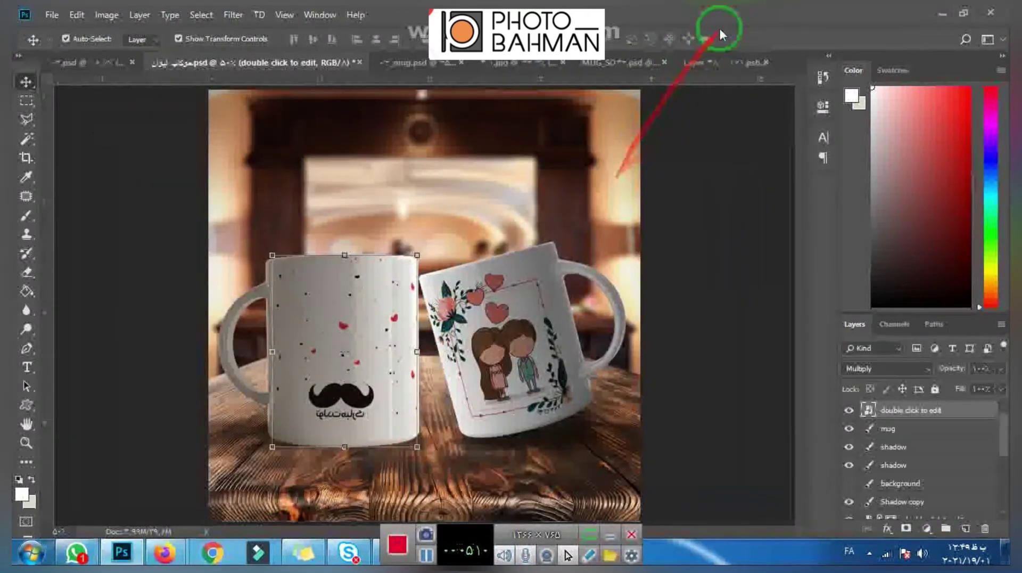
{"action": "left_click", "coordinate": [700, 62]}
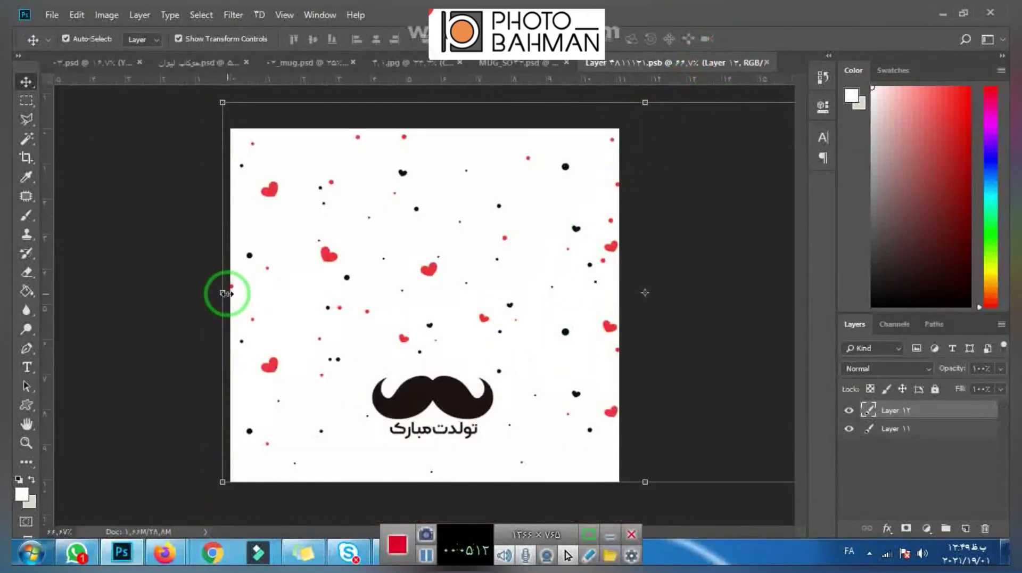
- Flip the moustache artwork layer horizontally and reposition it so the figure with the hat is centred on the canvas
{"action": "left_click_drag", "start_coordinate": [223, 292], "coordinate": [346, 316]}
{"action": "right_click", "coordinate": [360, 321]}
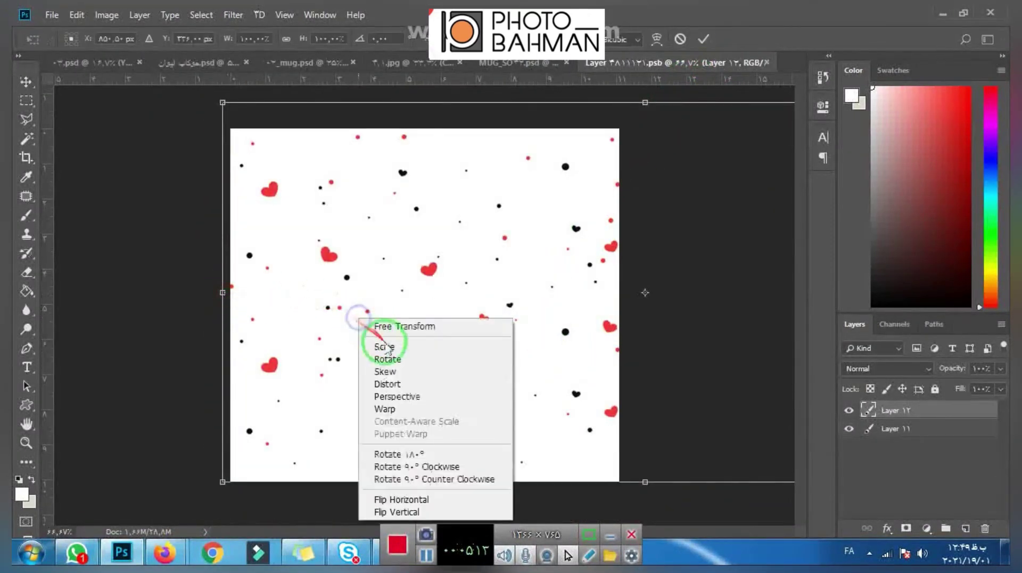
{"action": "left_click", "coordinate": [415, 495]}
{"action": "left_click_drag", "start_coordinate": [471, 325], "coordinate": [450, 350]}
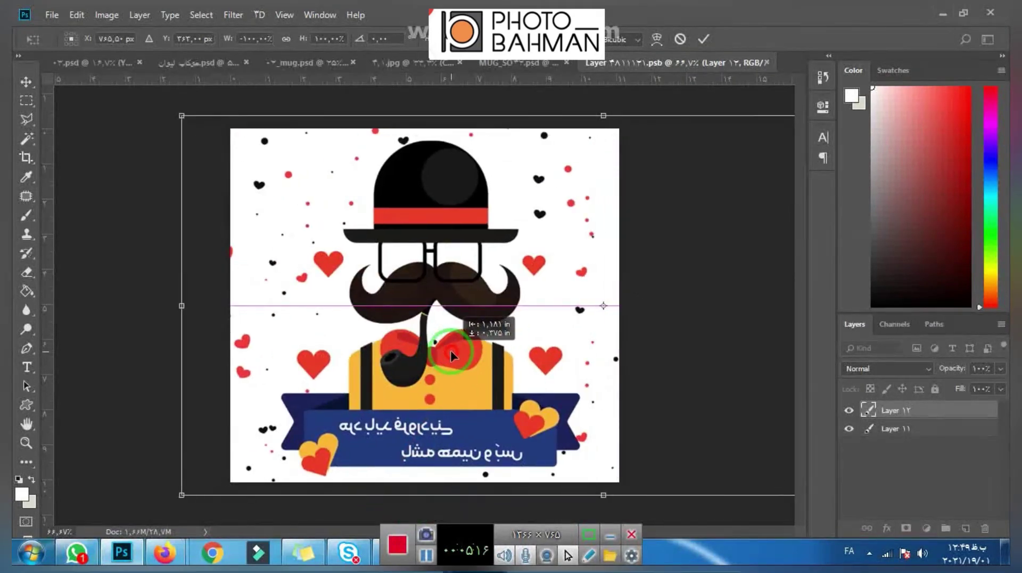
{"action": "key", "text": "Return"}
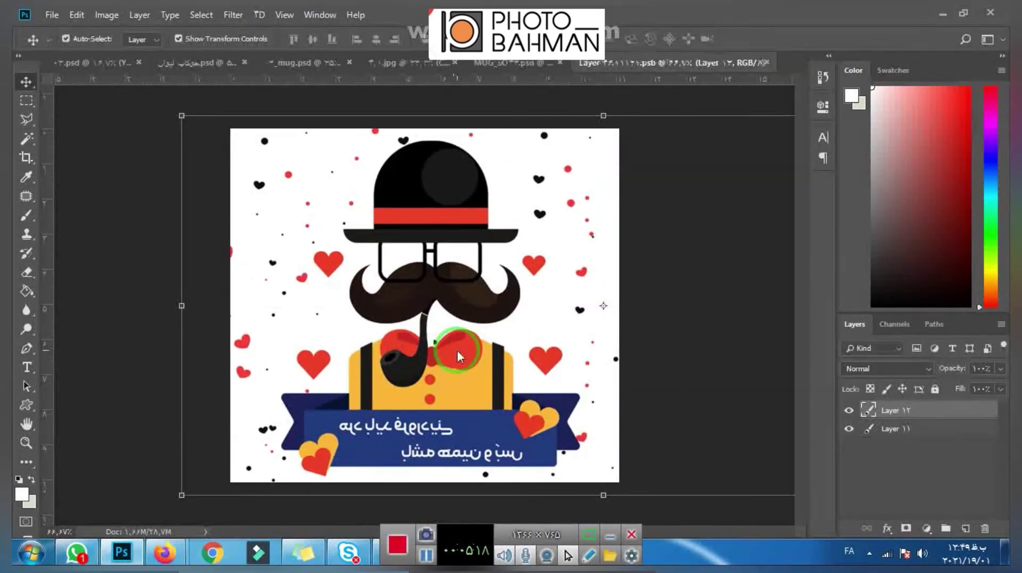
- Save the smart object with the flipped moustache artwork, return to the two-mug mockup and select its wooden-table background layer
{"action": "key", "text": "ctrl+s"}
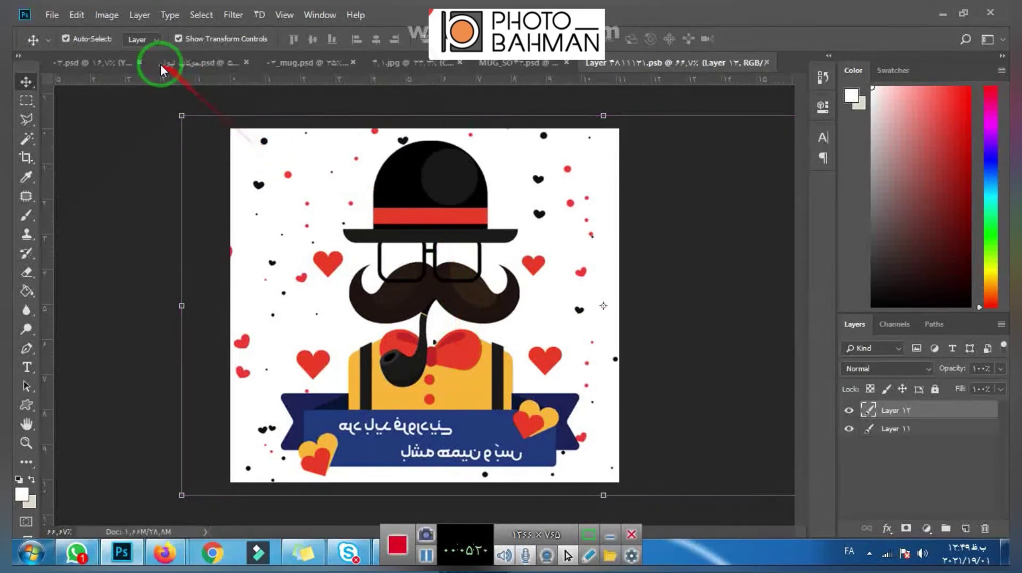
{"action": "left_click", "coordinate": [161, 64]}
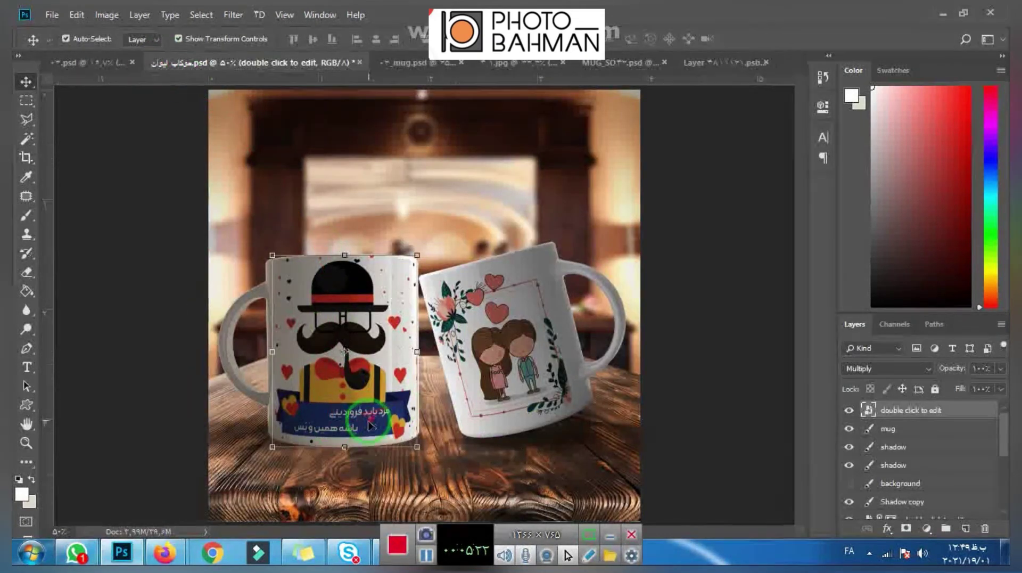
{"action": "left_click", "coordinate": [346, 439]}
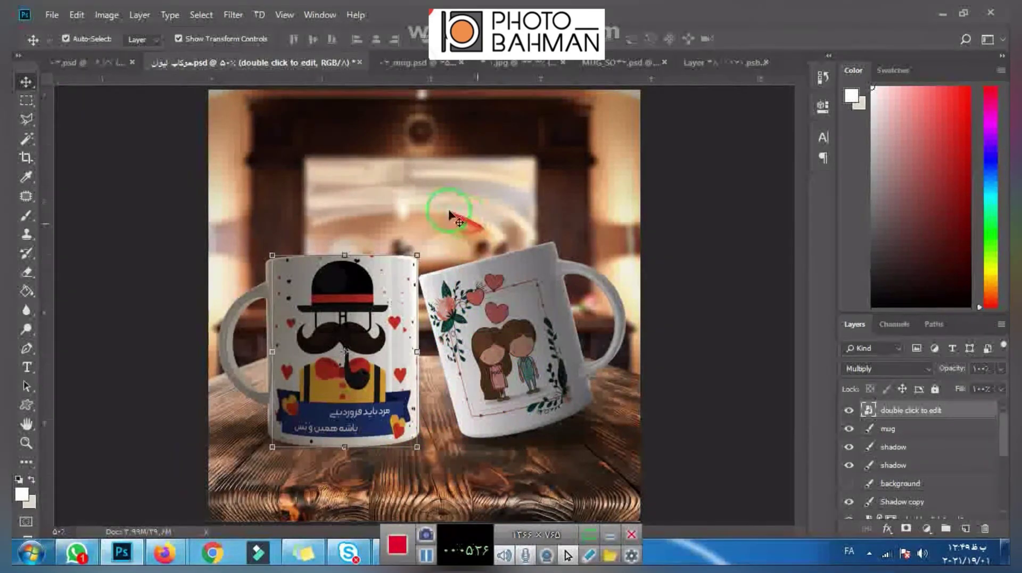
{"action": "left_click", "coordinate": [531, 496]}
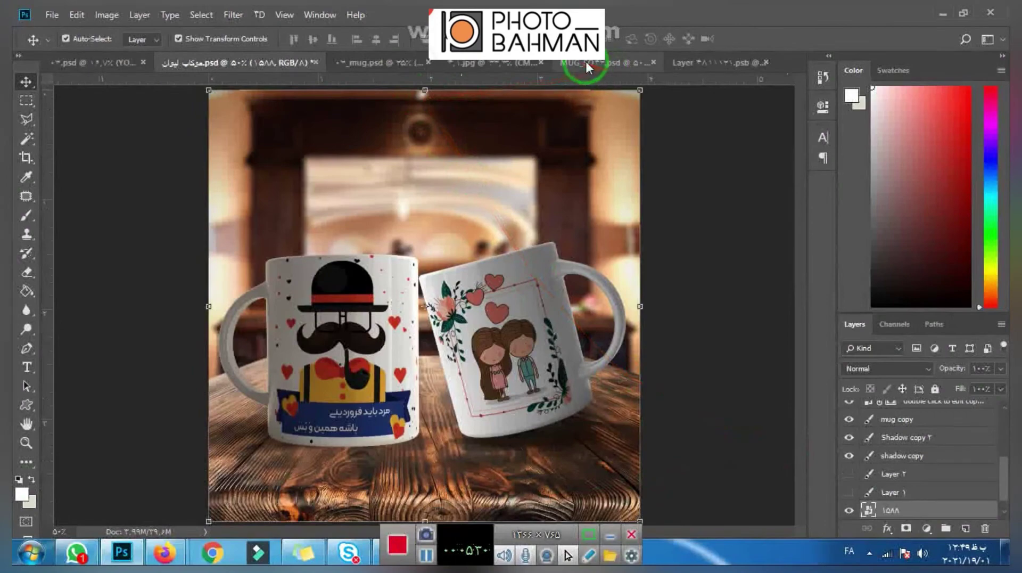
{"action": "left_click", "coordinate": [50, 15]}
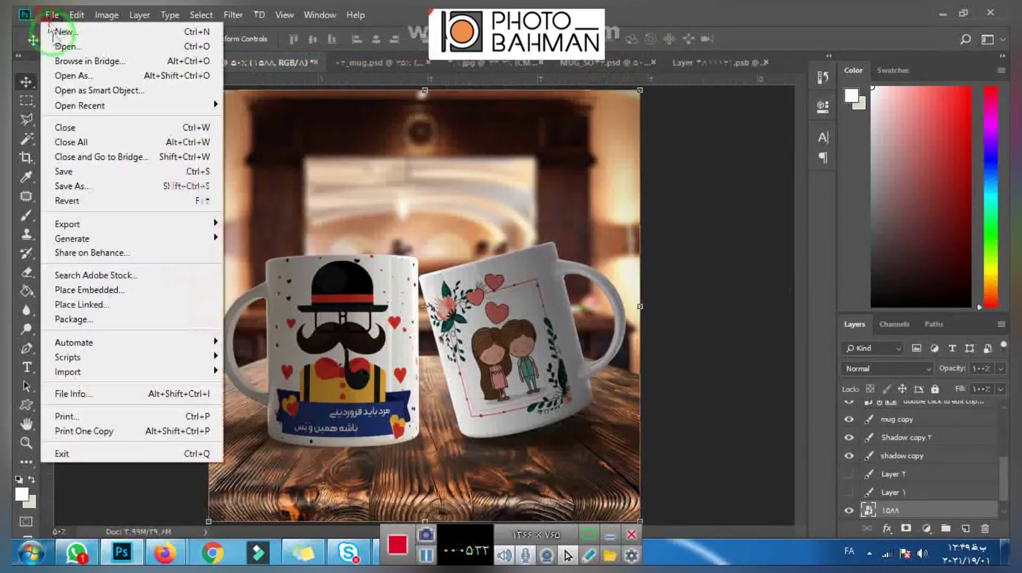
{"action": "left_click", "coordinate": [64, 46]}
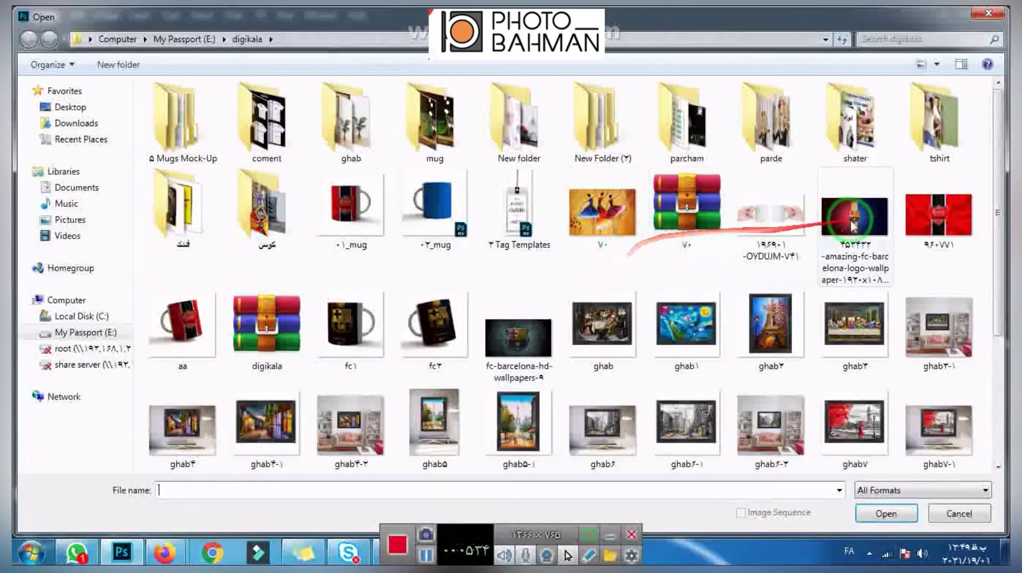
{"action": "double_click", "coordinate": [430, 123]}
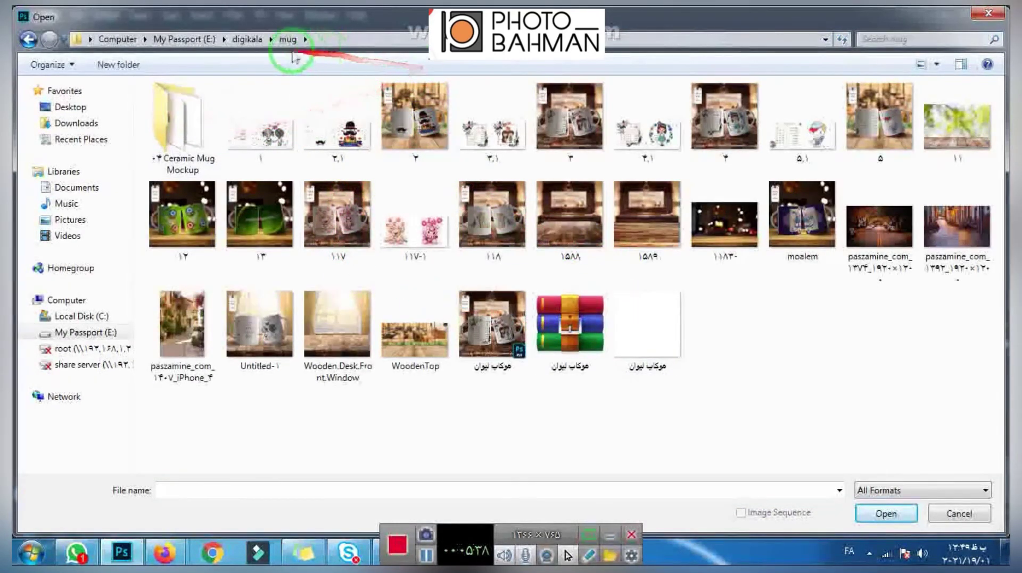
{"action": "left_click", "coordinate": [246, 39]}
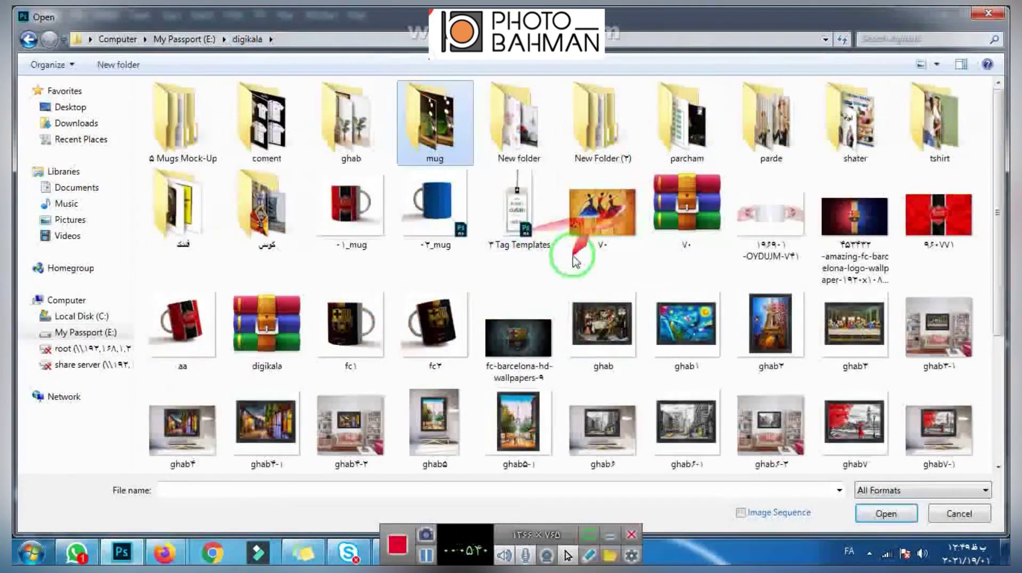
{"action": "double_click", "coordinate": [576, 184]}
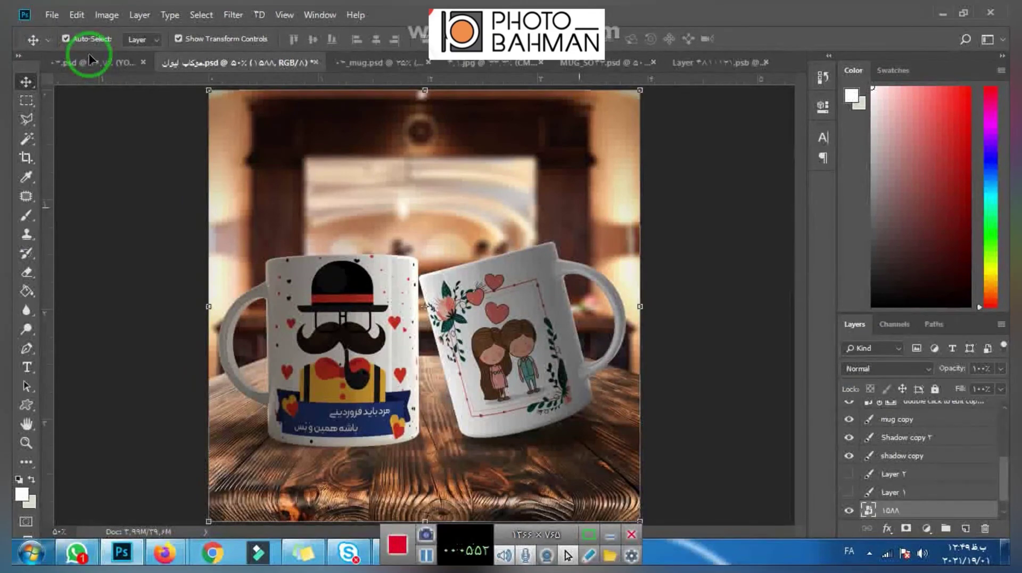
- Start opening a file and browse from the digikala folder to the subfolder of shutterstock EPS patterns
{"action": "left_click", "coordinate": [51, 14]}
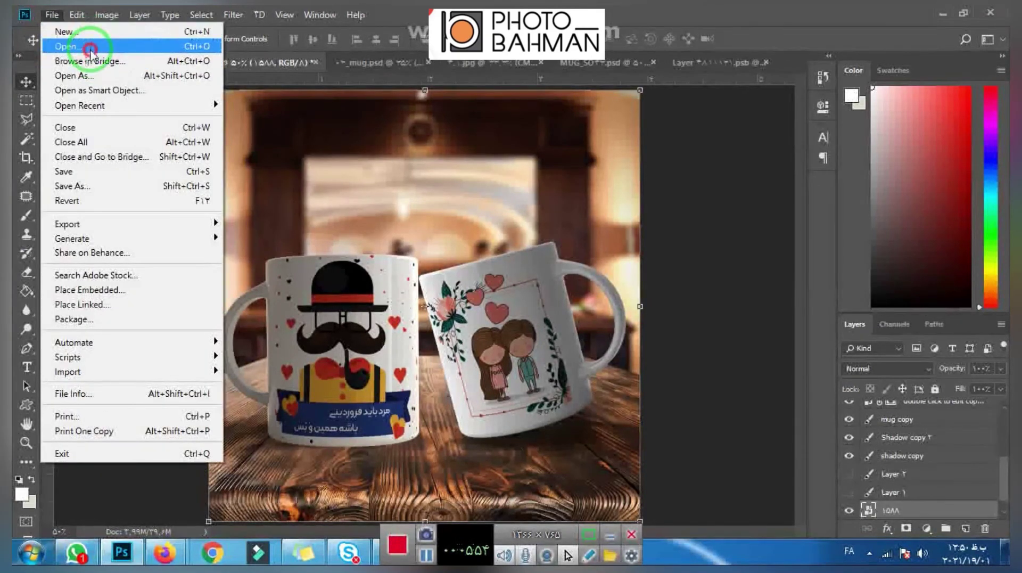
{"action": "left_click", "coordinate": [69, 41]}
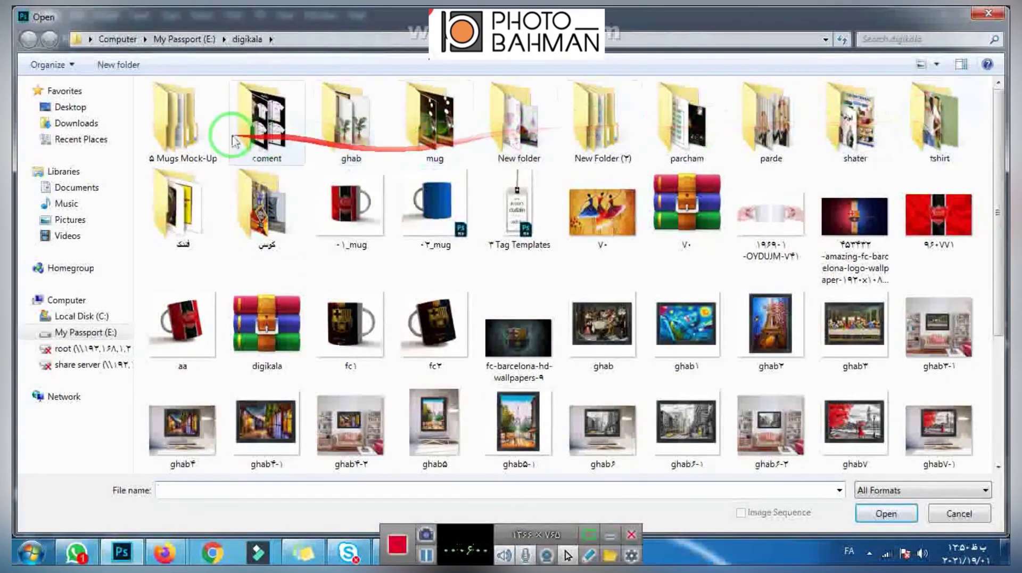
{"action": "left_click", "coordinate": [191, 39]}
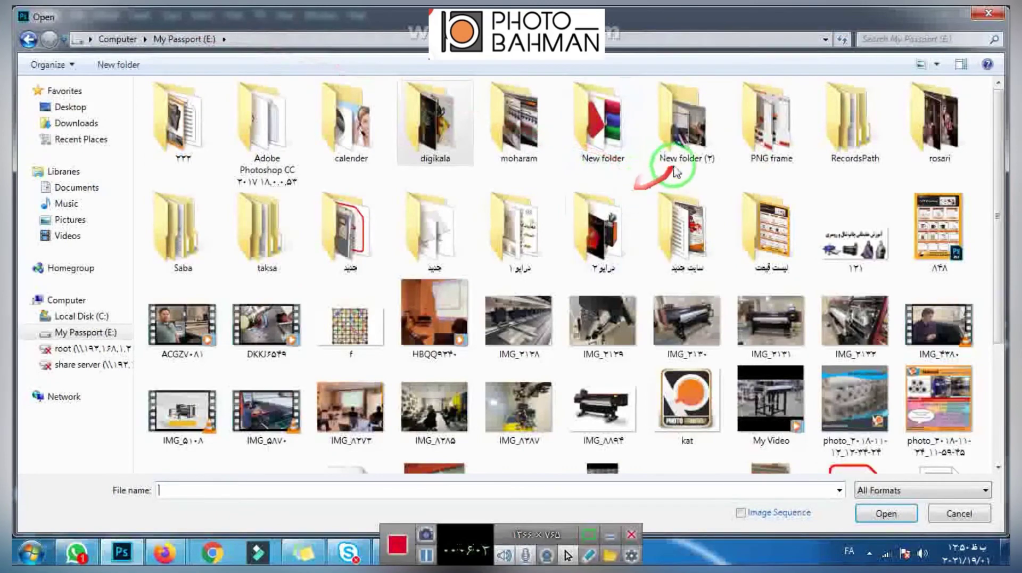
{"action": "double_click", "coordinate": [428, 122]}
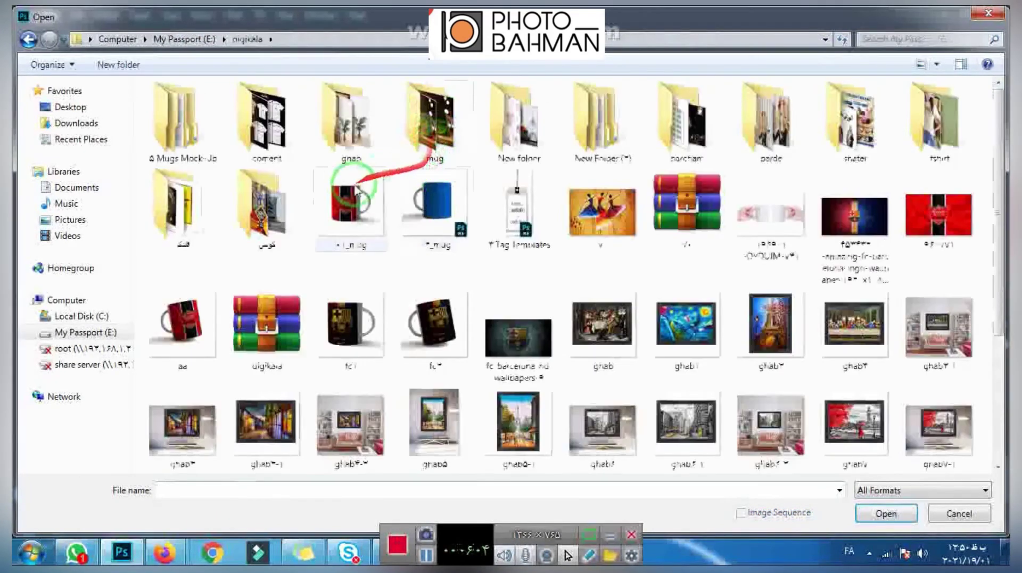
{"action": "left_click", "coordinate": [570, 130]}
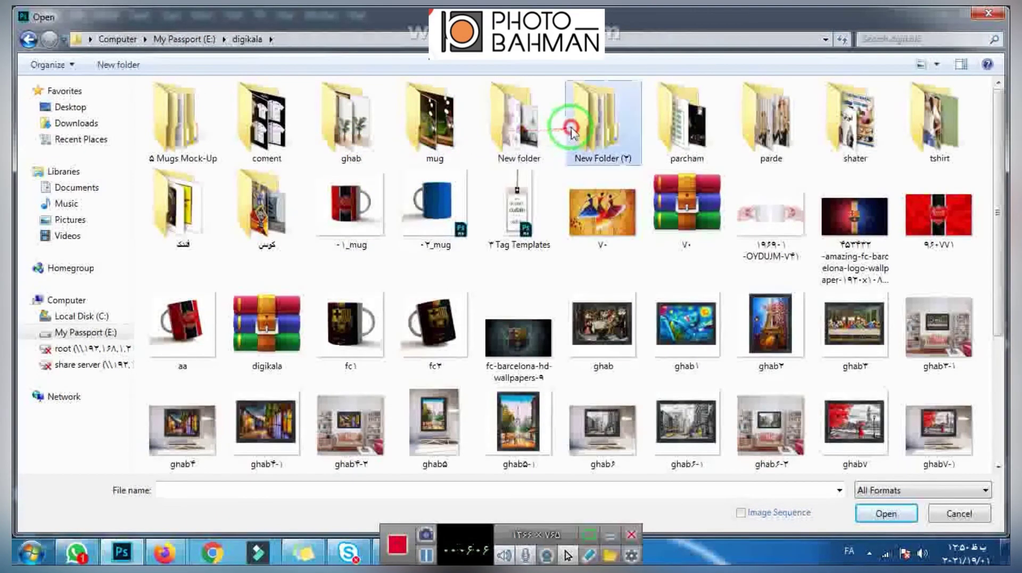
{"action": "double_click", "coordinate": [571, 130]}
{"action": "left_click", "coordinate": [205, 170]}
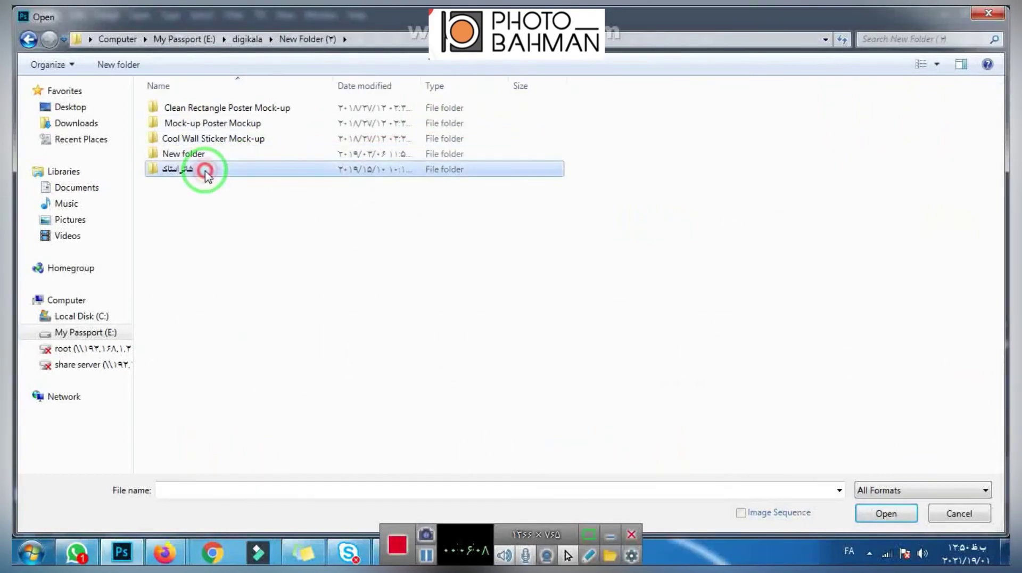
{"action": "double_click", "coordinate": [205, 171]}
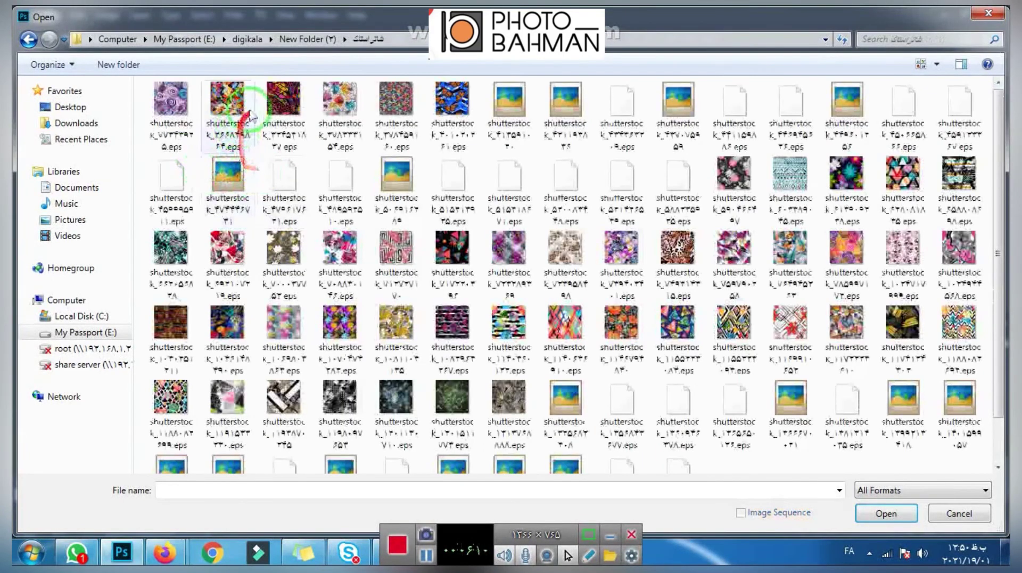
- Open the colourful abstract shutterstock EPS pattern, rasterised at 300 pixels/inch in CMYK Color, and dismiss the antivirus notification
{"action": "double_click", "coordinate": [248, 111]}
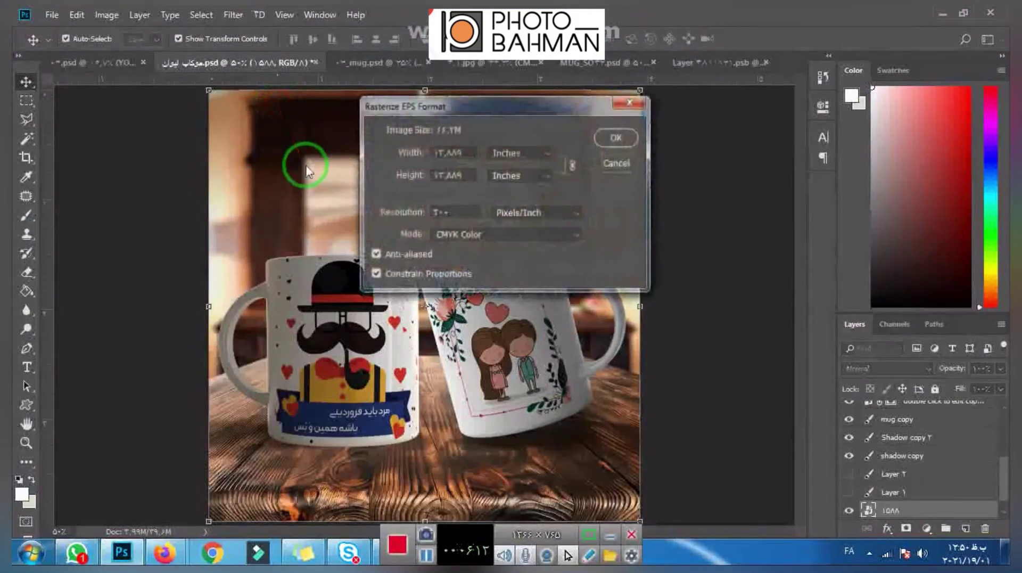
{"action": "left_click", "coordinate": [607, 137]}
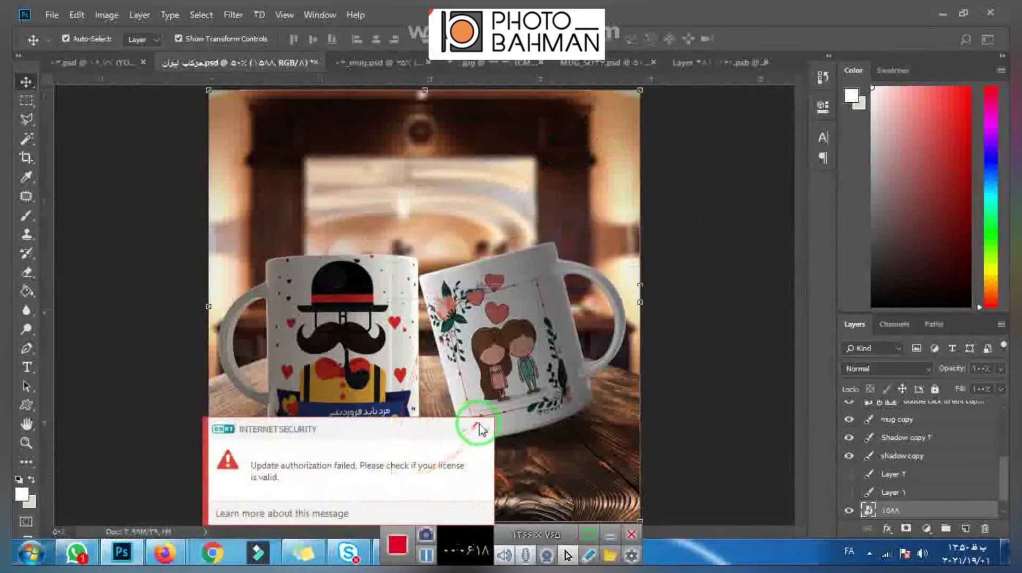
{"action": "left_click", "coordinate": [477, 427]}
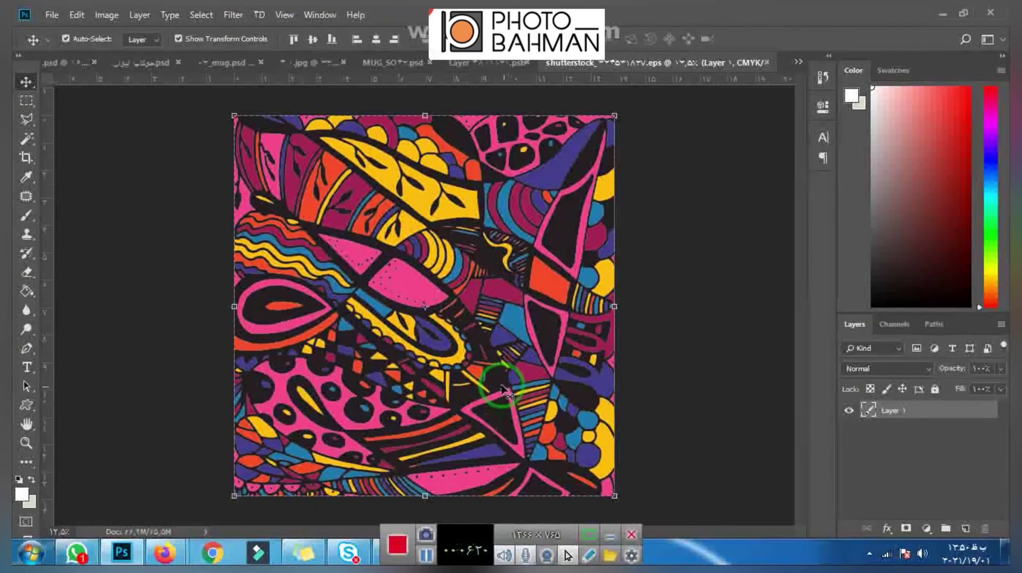
- Copy the abstract pattern into the two-mug mockup as a layer behind the mugs, covering the wooden-table background
{"action": "left_click_drag", "start_coordinate": [503, 388], "coordinate": [387, 91]}
{"action": "left_click", "coordinate": [424, 57]}
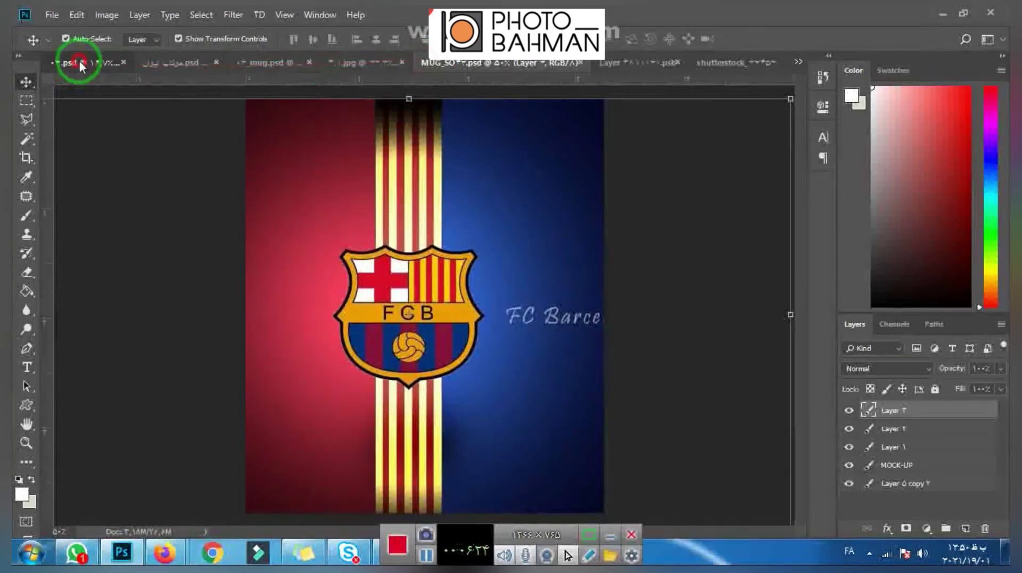
{"action": "left_click", "coordinate": [81, 63]}
{"action": "left_click_drag", "start_coordinate": [282, 64], "coordinate": [391, 242]}
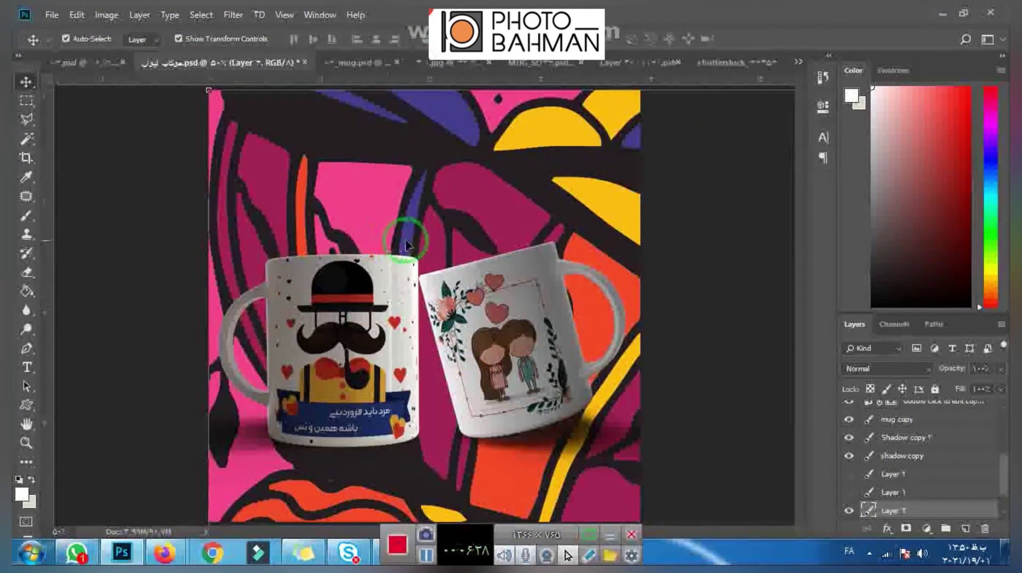